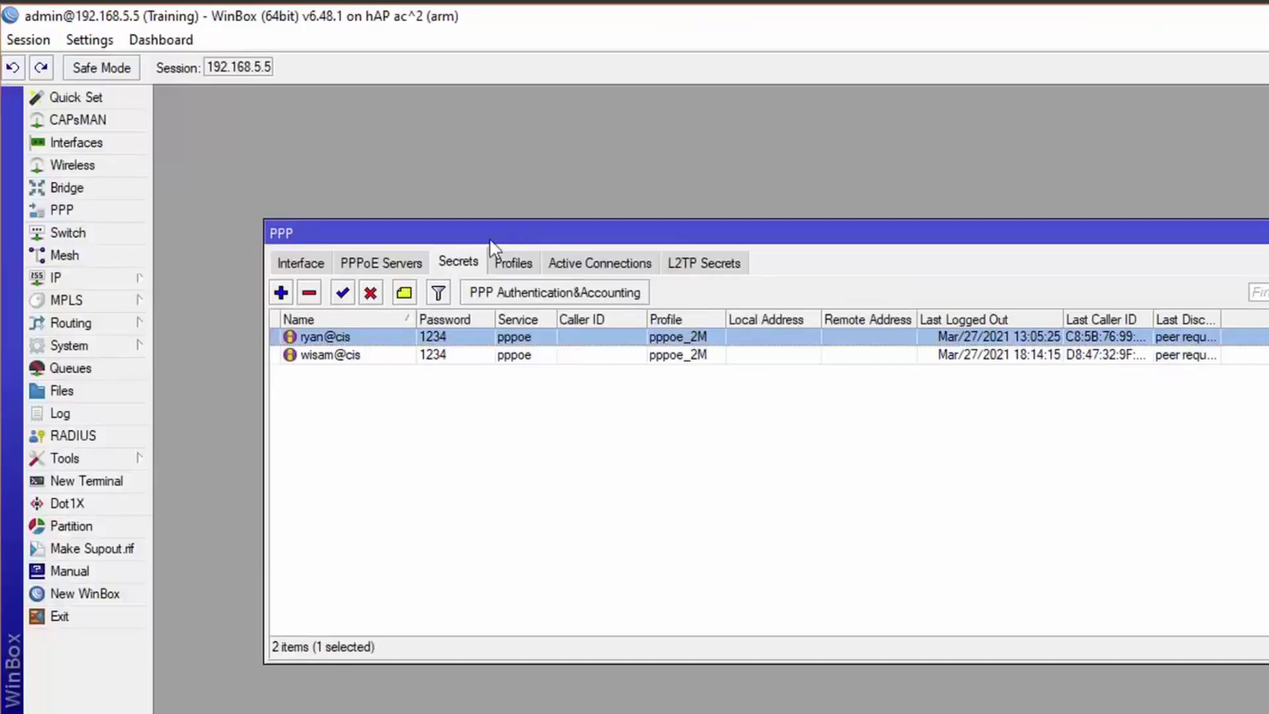
# Add a new PPP secret and enter the user's name and password.
pyautogui.moveTo(514, 228); pyautogui.dragTo(465, 226)
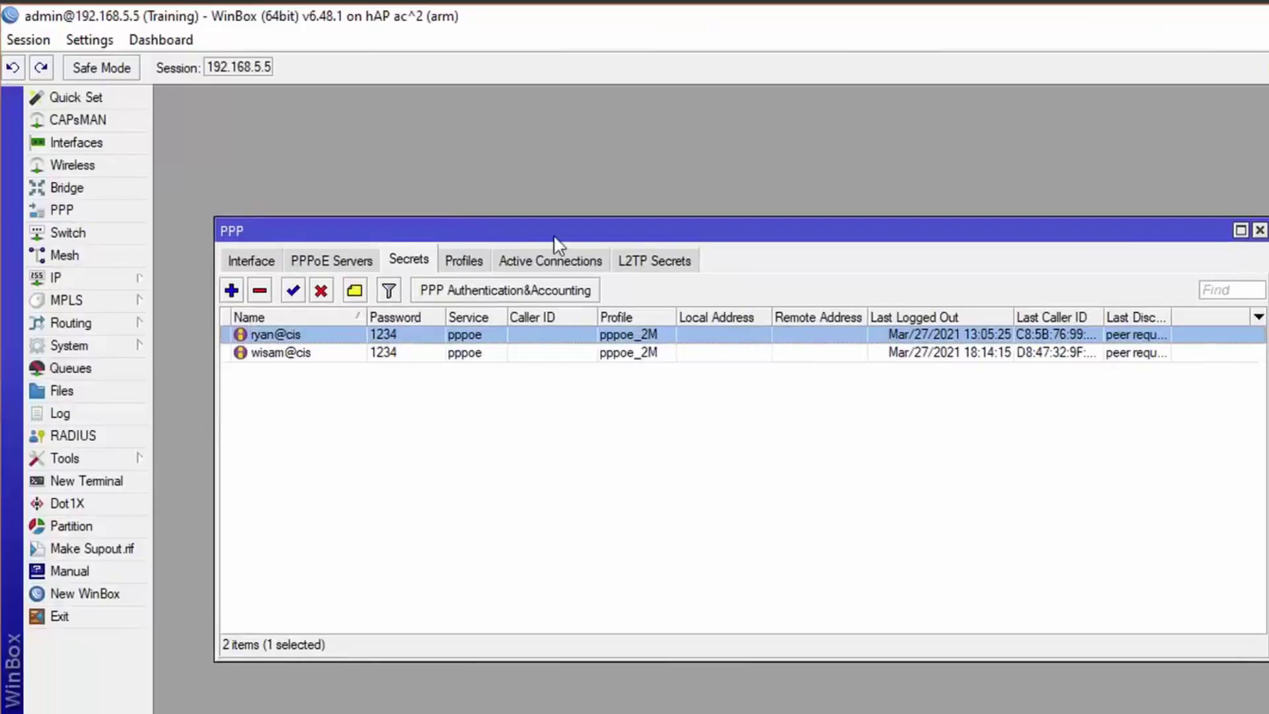
pyautogui.click(231, 291)
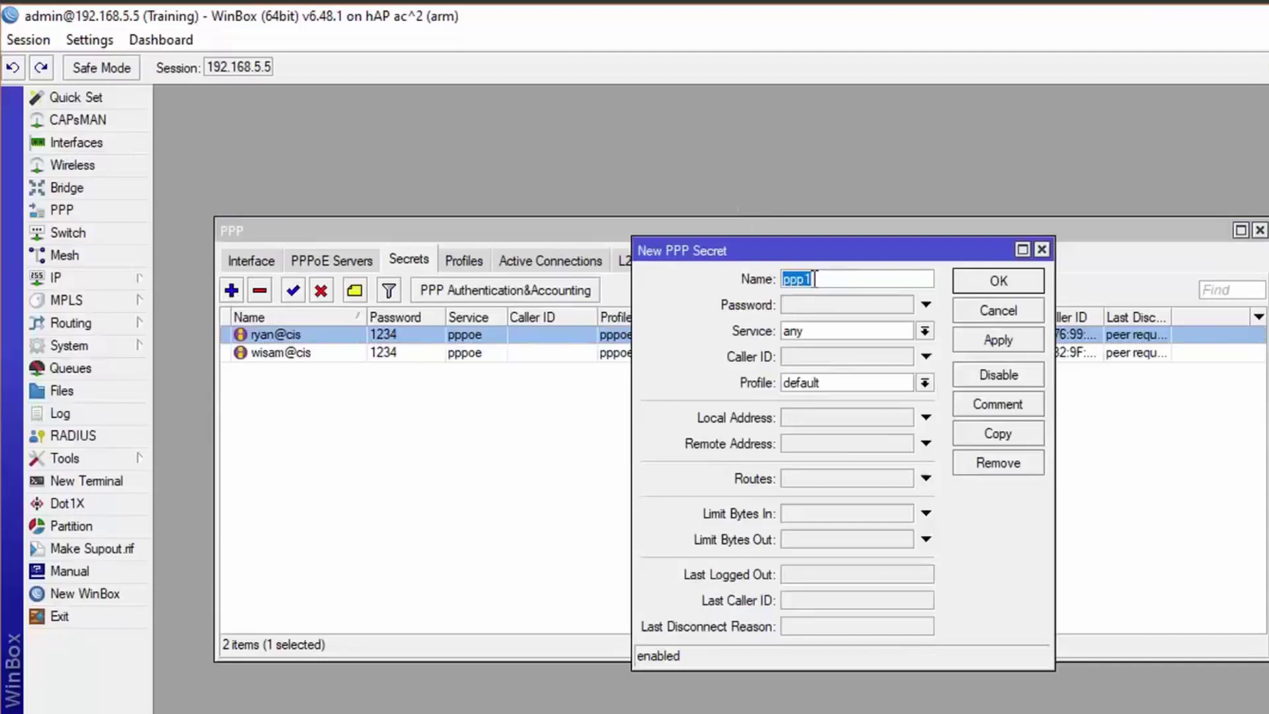
pyautogui.write('ali@tu')
pyautogui.click(858, 308)
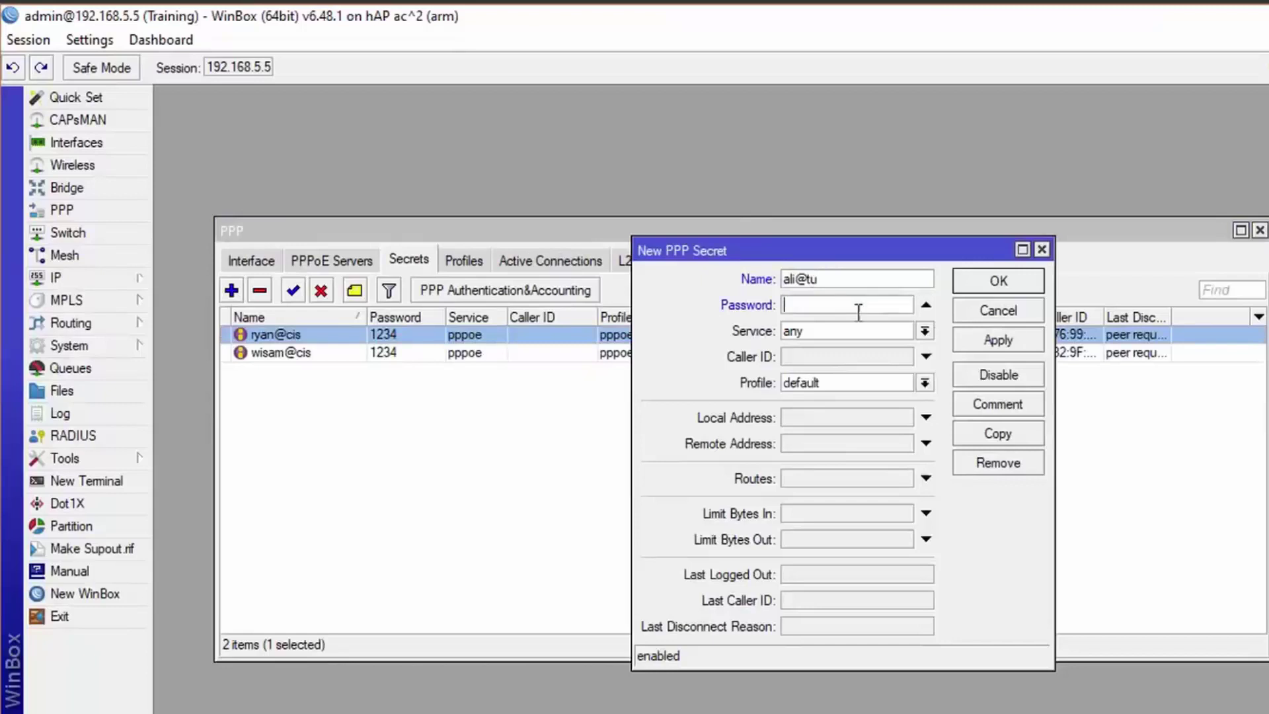
# Set the secret's service to pppoe and its profile to pppoe_2M.
pyautogui.click(924, 332)
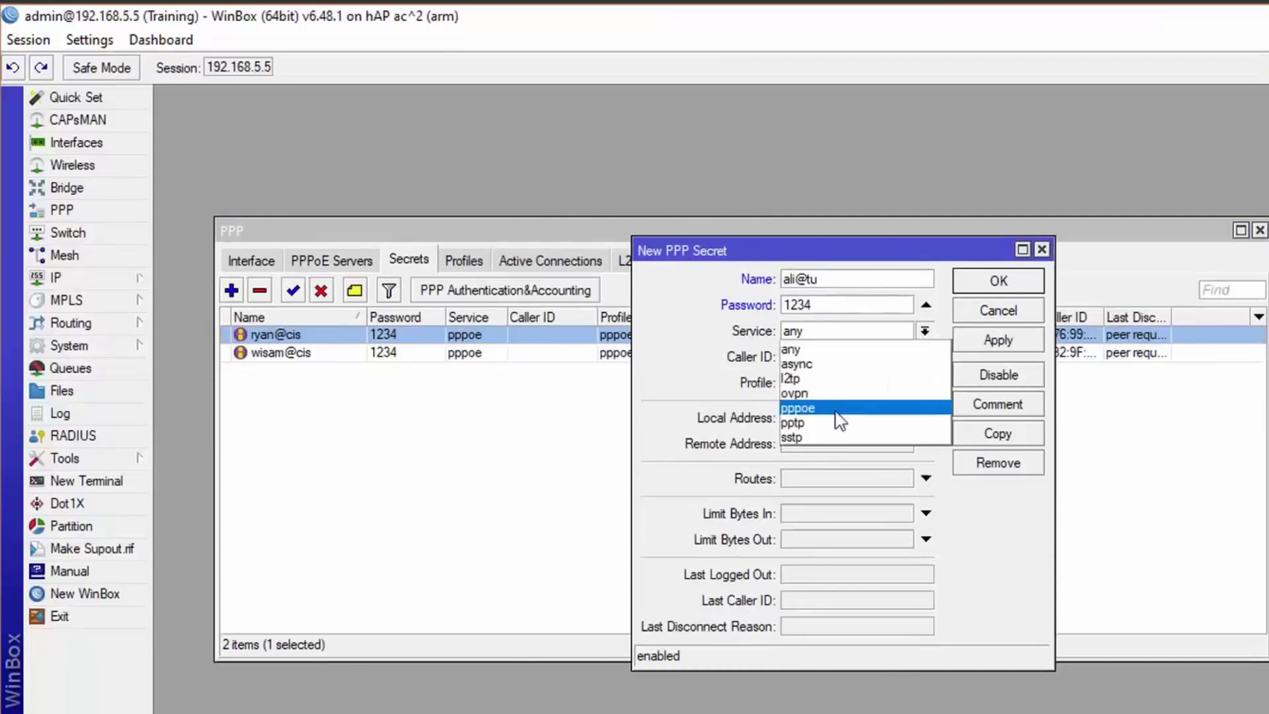
pyautogui.click(797, 408)
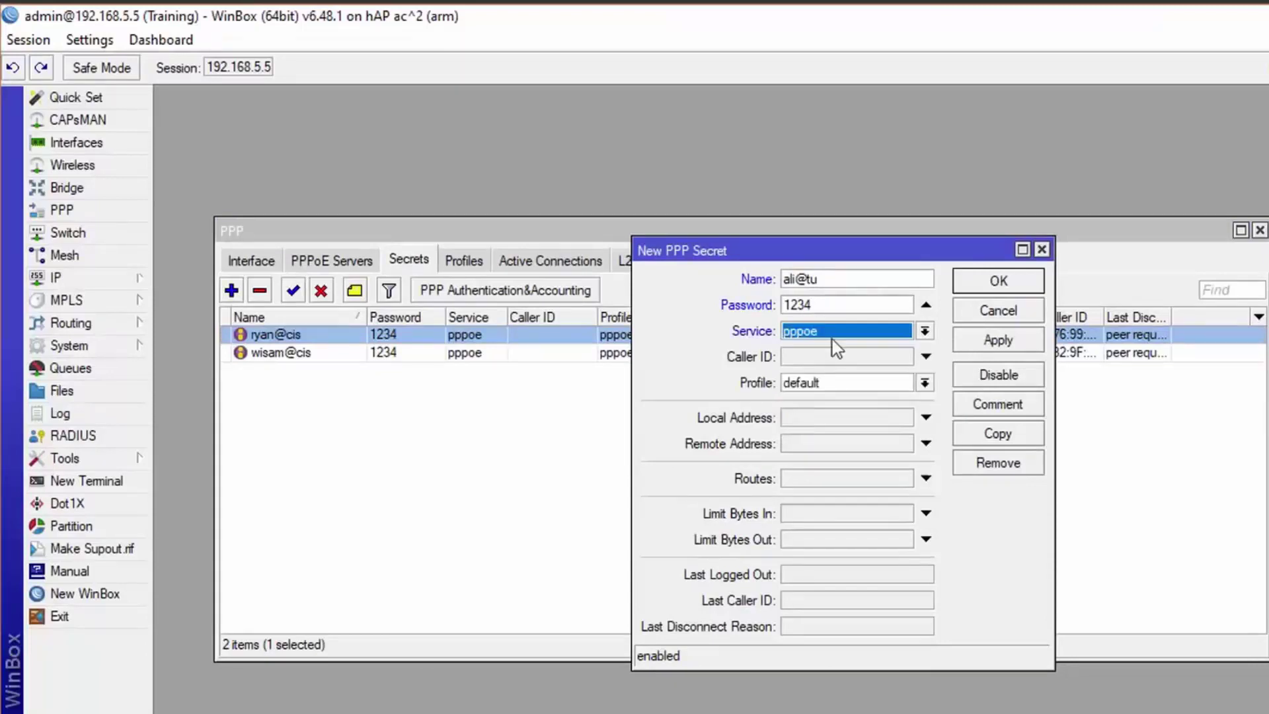
pyautogui.click(928, 384)
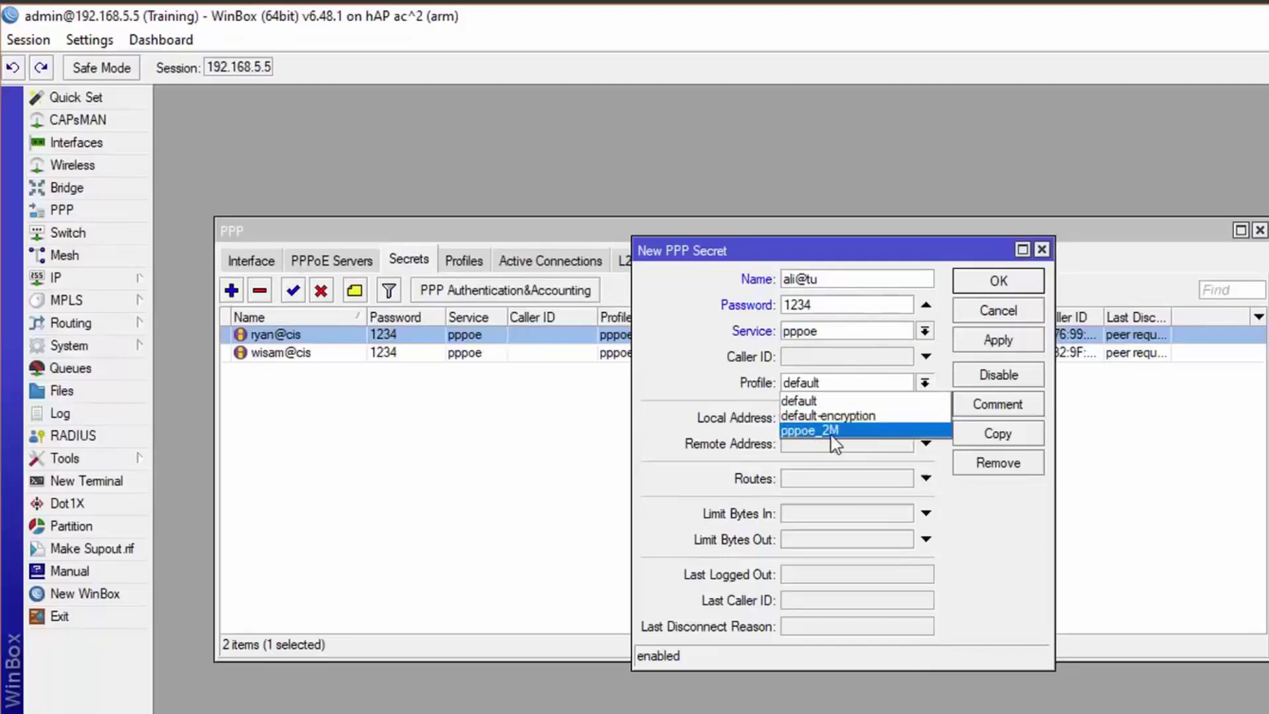
pyautogui.click(832, 438)
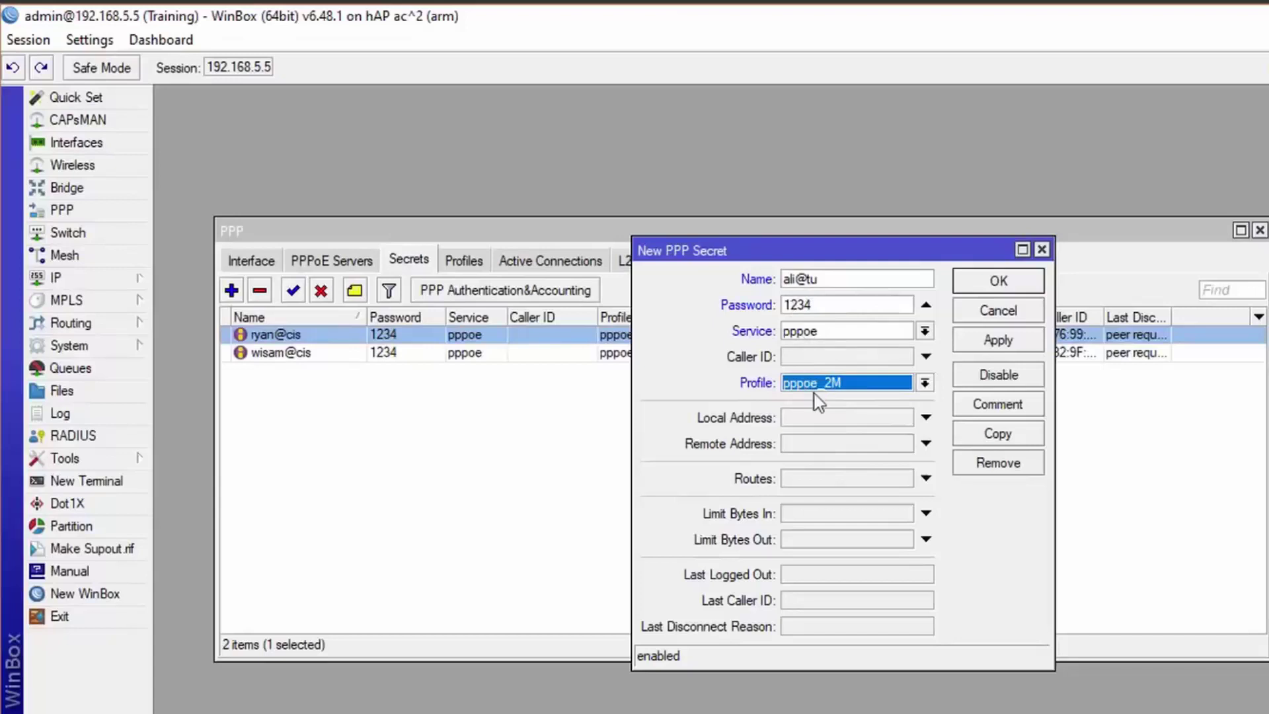
pyautogui.click(480, 265)
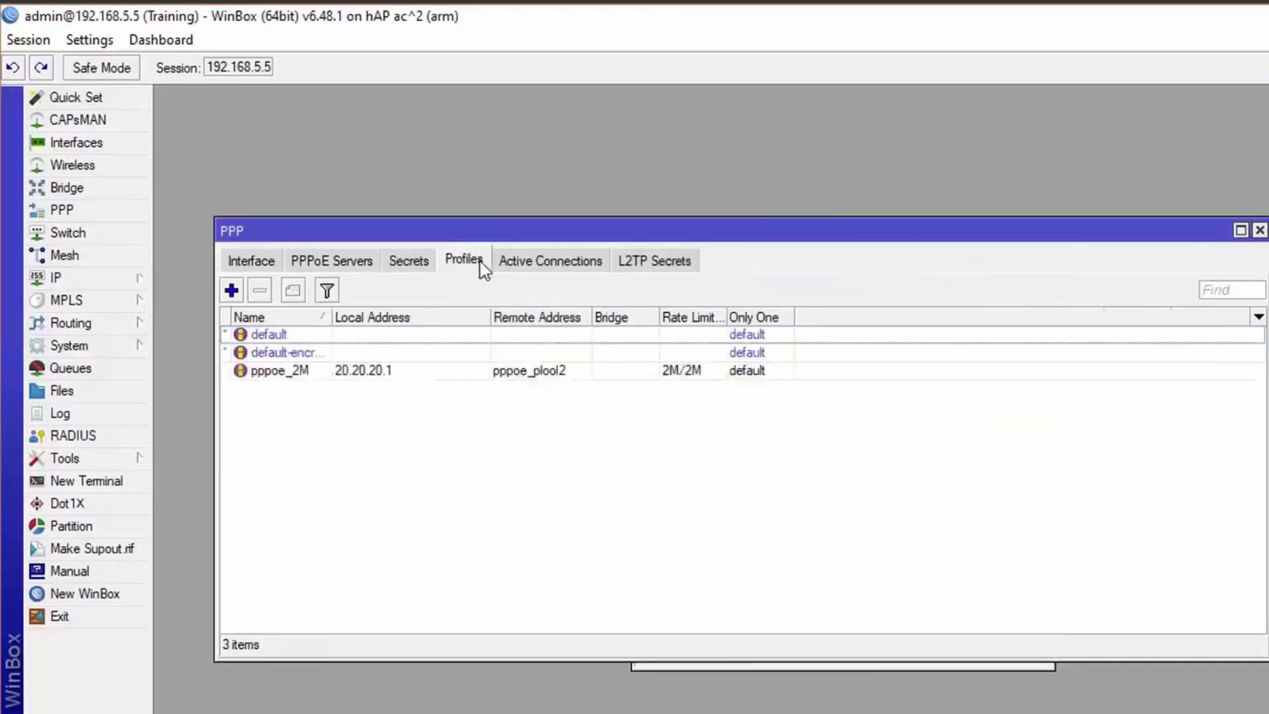
pyautogui.doubleClick(364, 376)
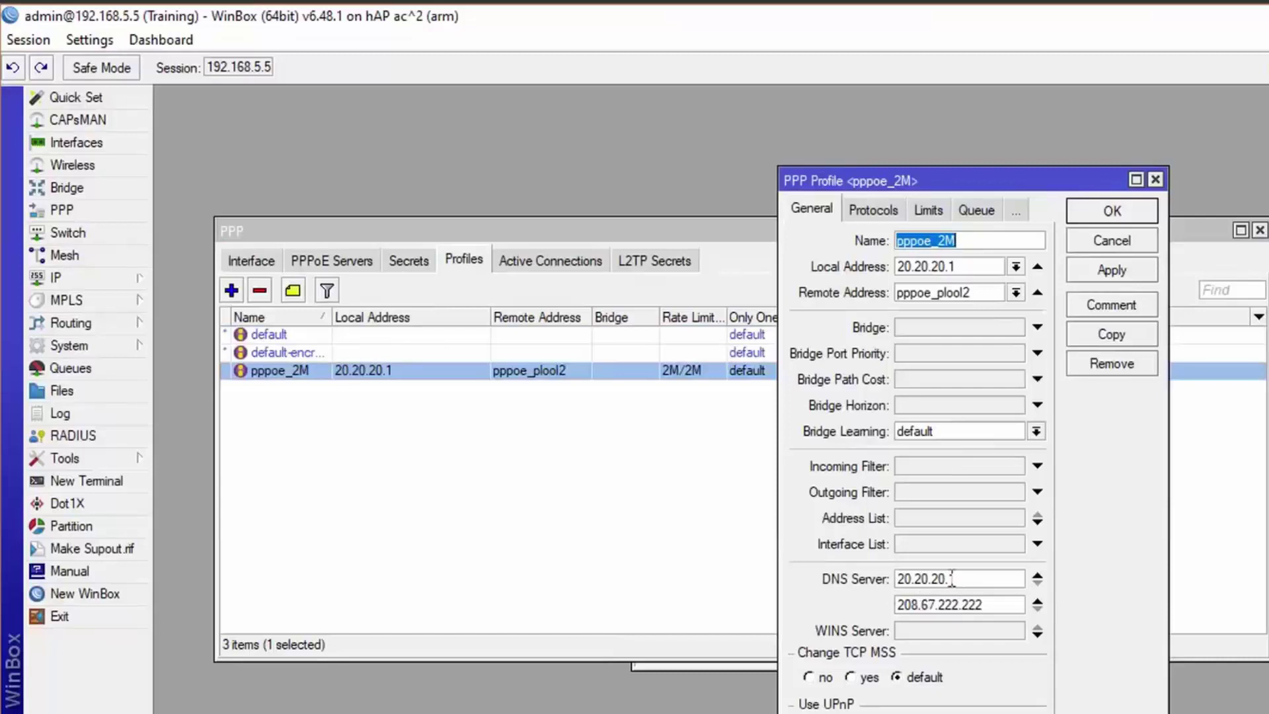
pyautogui.moveTo(1003, 611)
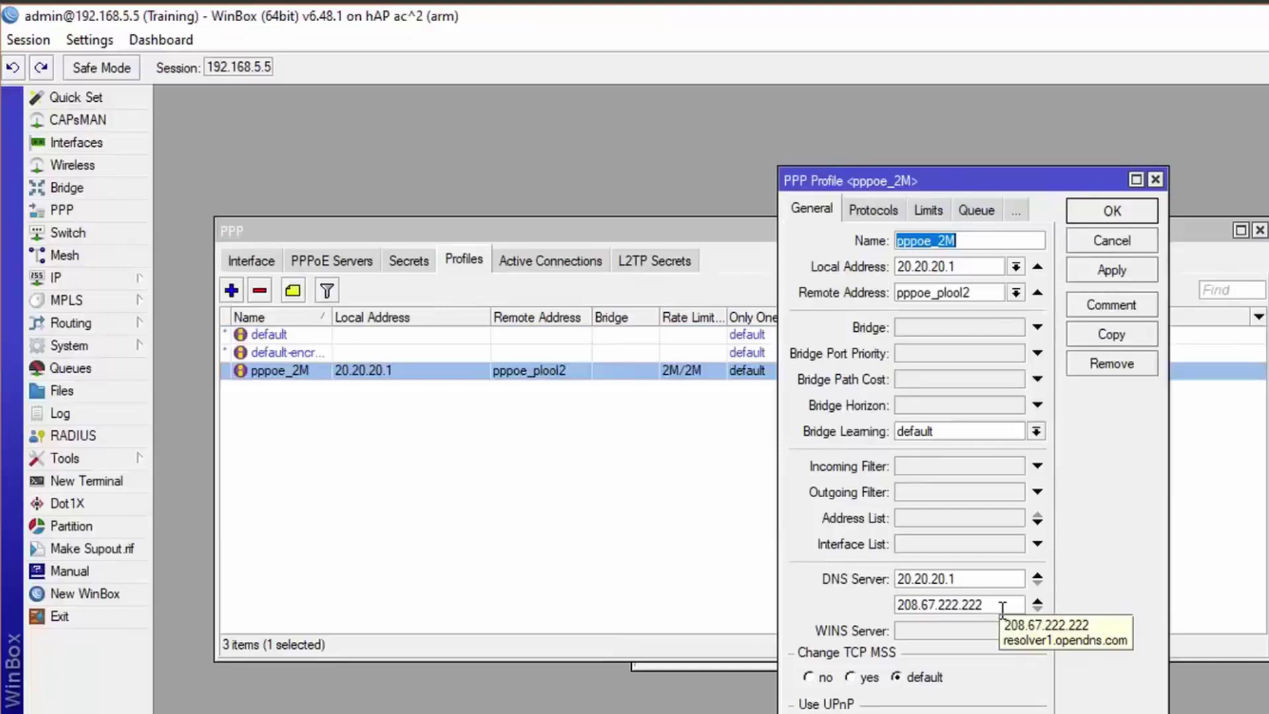
pyautogui.click(928, 210)
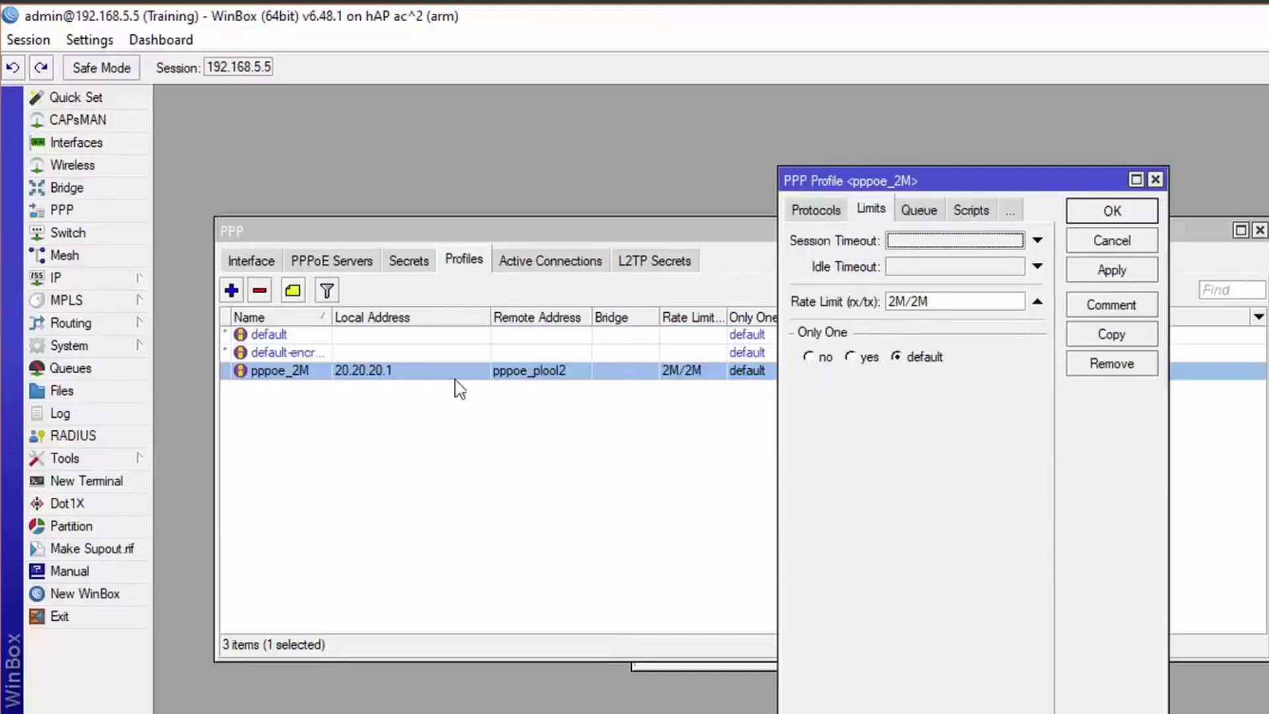
pyautogui.click(377, 260)
pyautogui.click(390, 259)
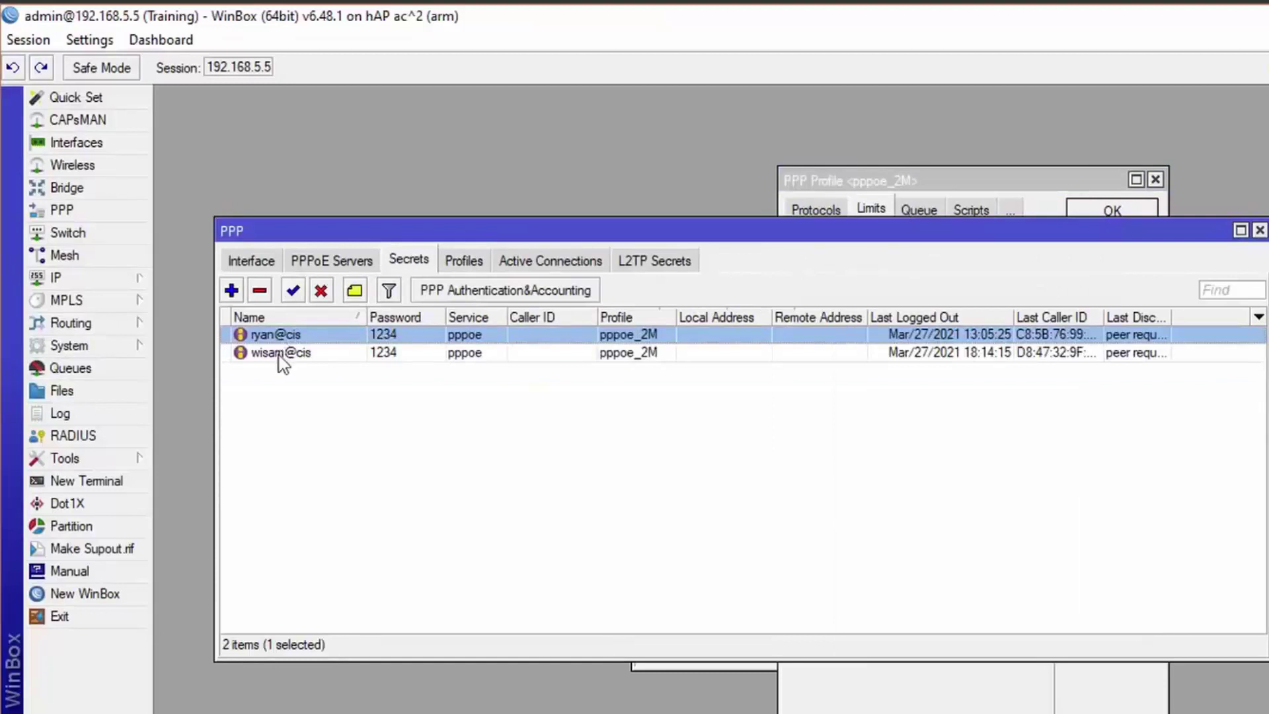
pyautogui.click(886, 180)
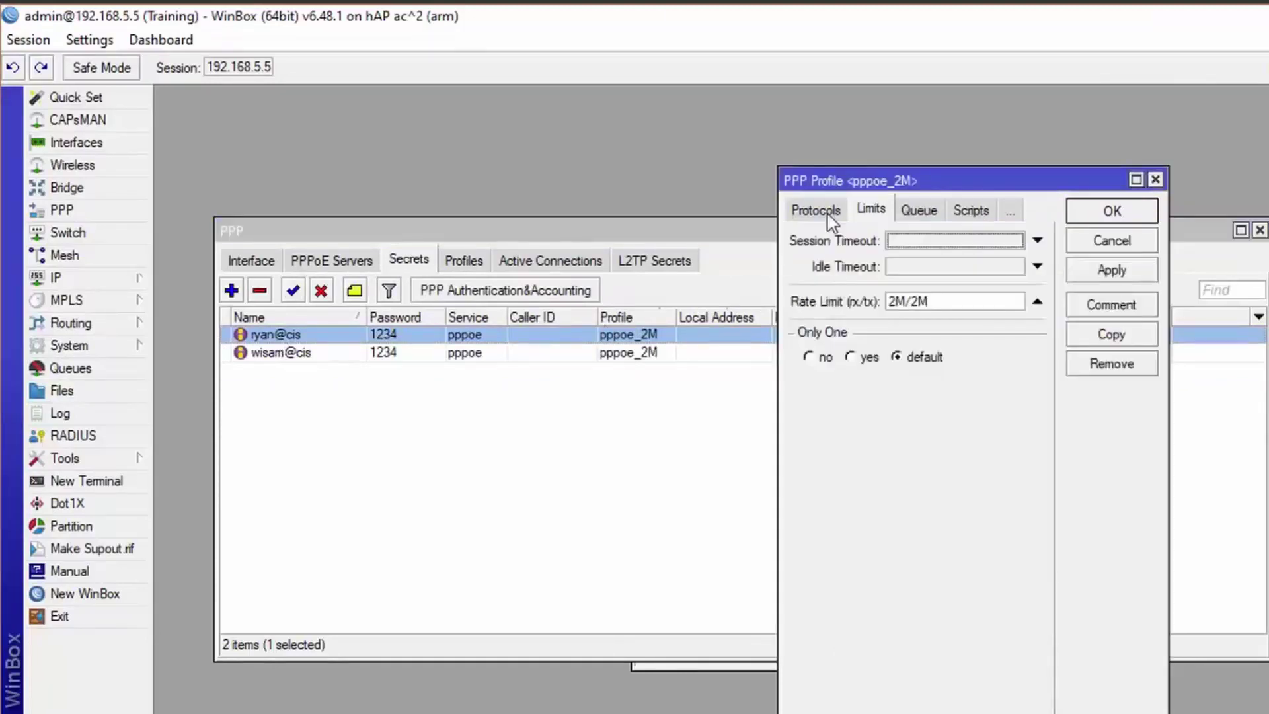
pyautogui.click(827, 217)
pyautogui.click(811, 209)
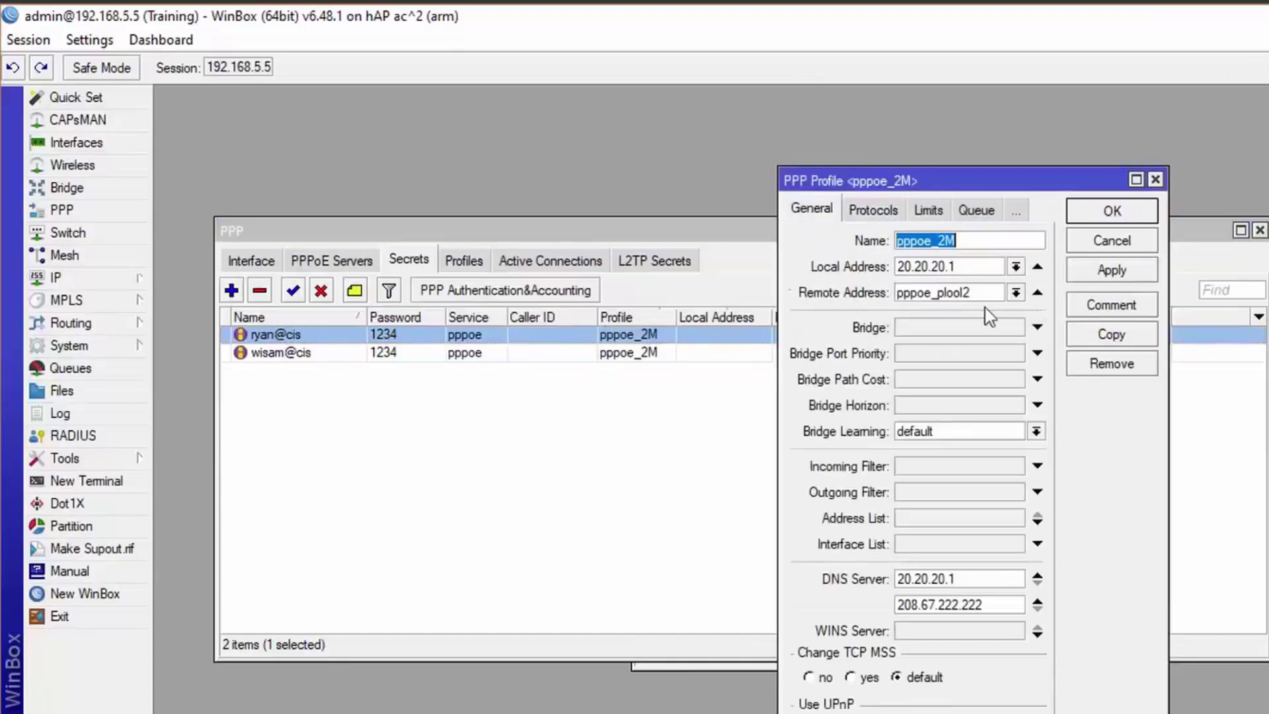
pyautogui.click(1124, 248)
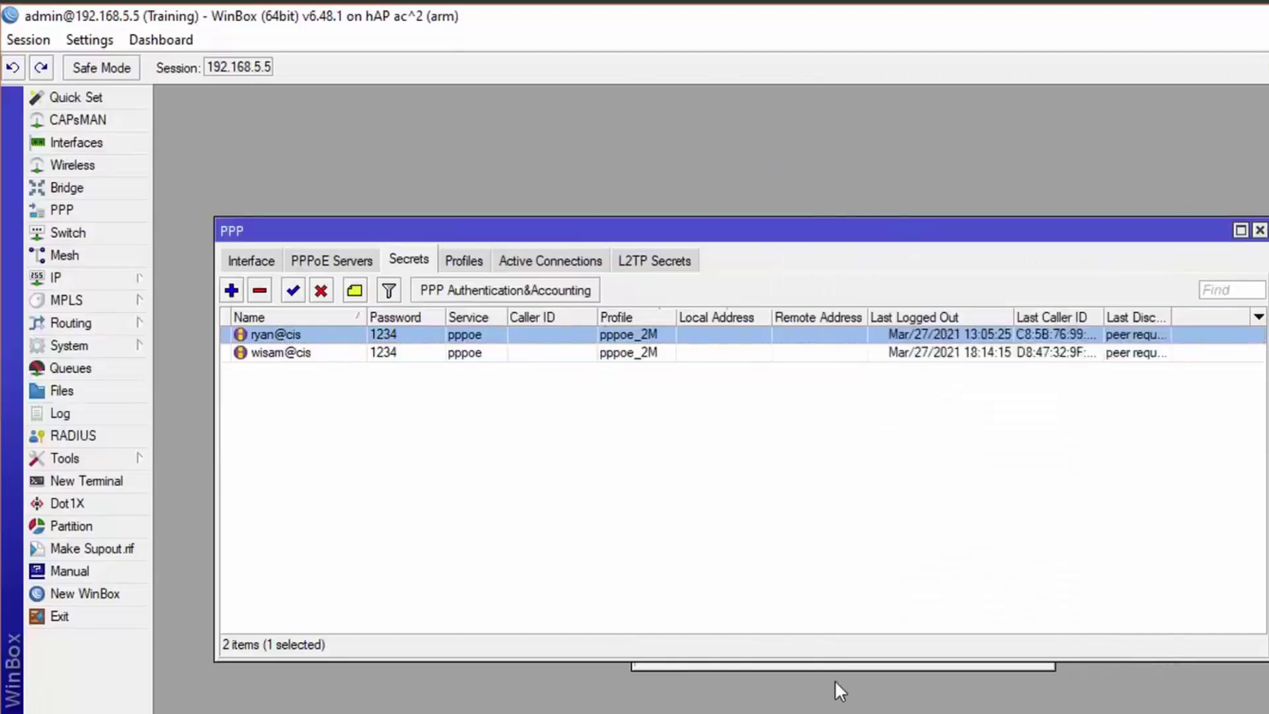
# Apply and close the new PPPoE secret, then select it in the list.
pyautogui.click(847, 664)
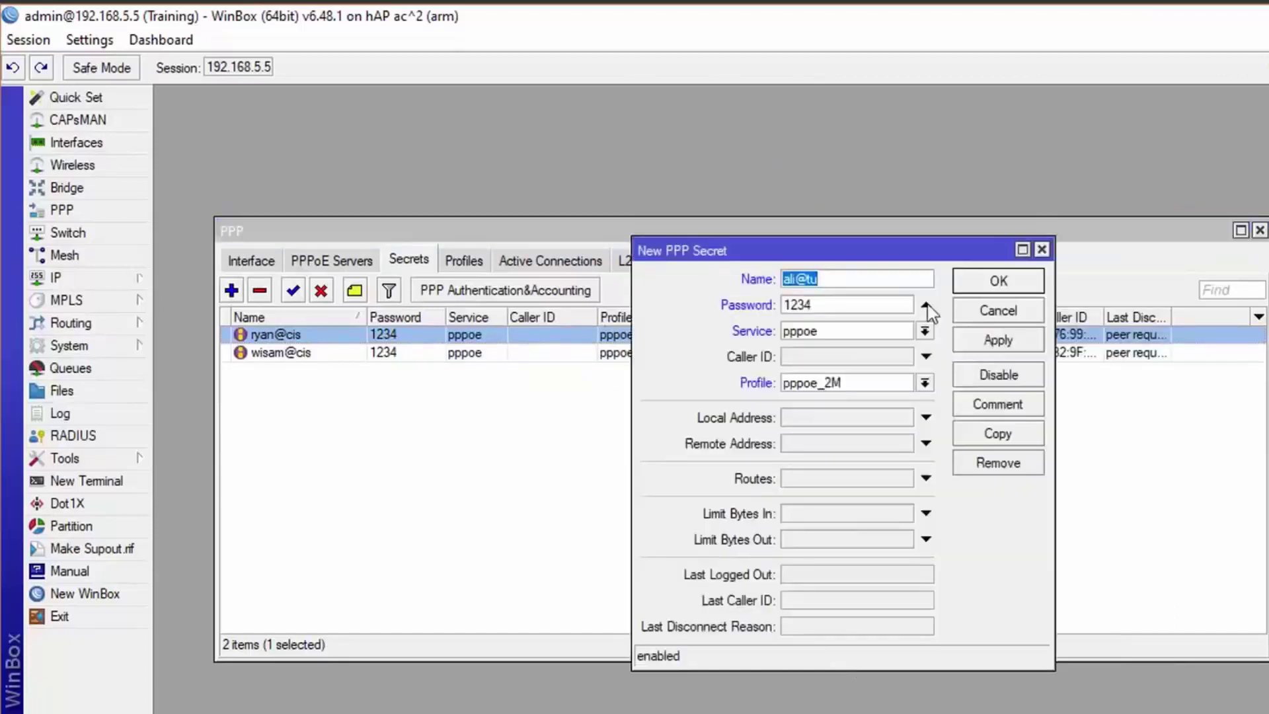
pyautogui.click(1004, 345)
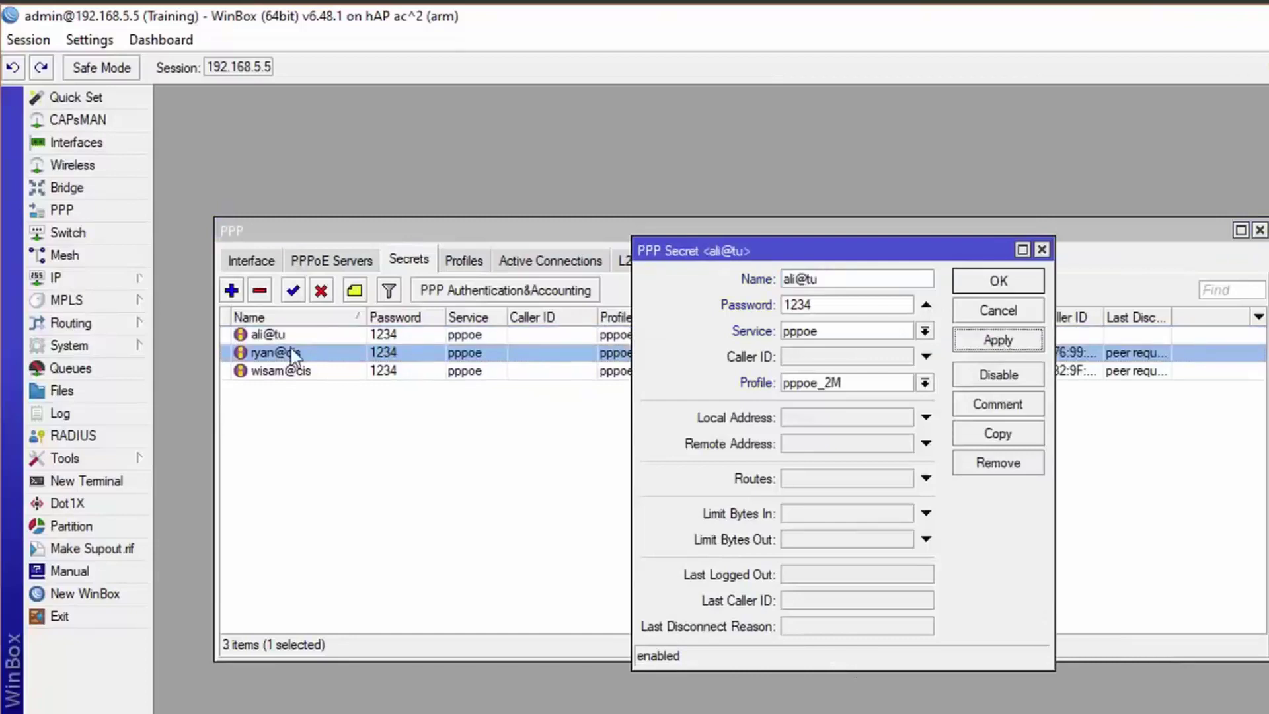
pyautogui.click(1003, 289)
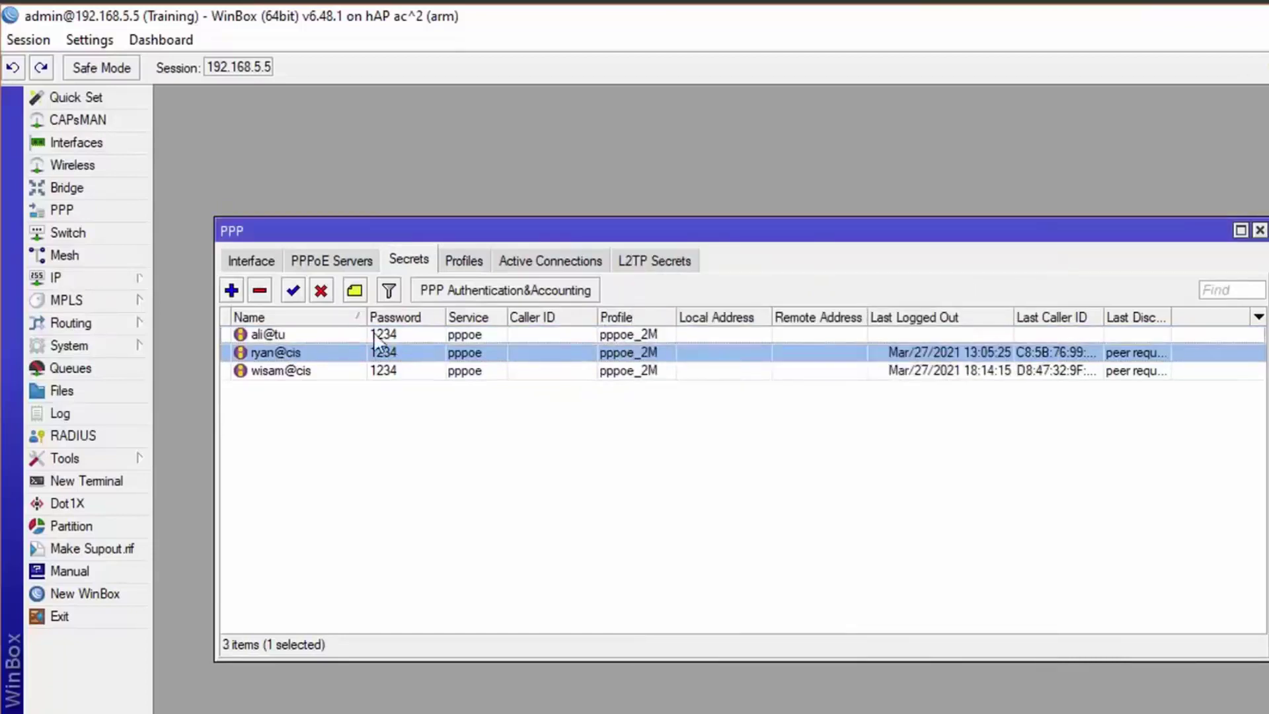
pyautogui.click(264, 333)
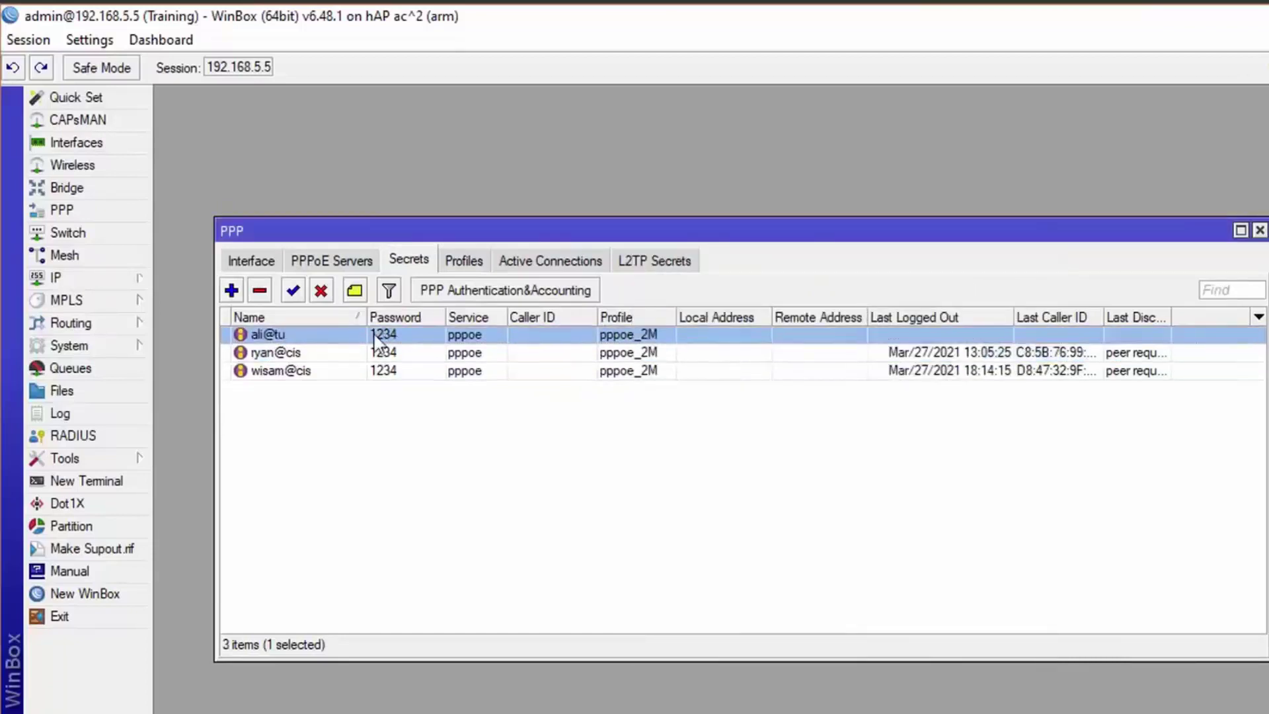
# Hide passwords in the secrets list and widen the Last Disconnect Reason column.
pyautogui.click(89, 39)
pyautogui.click(120, 93)
pyautogui.click(305, 355)
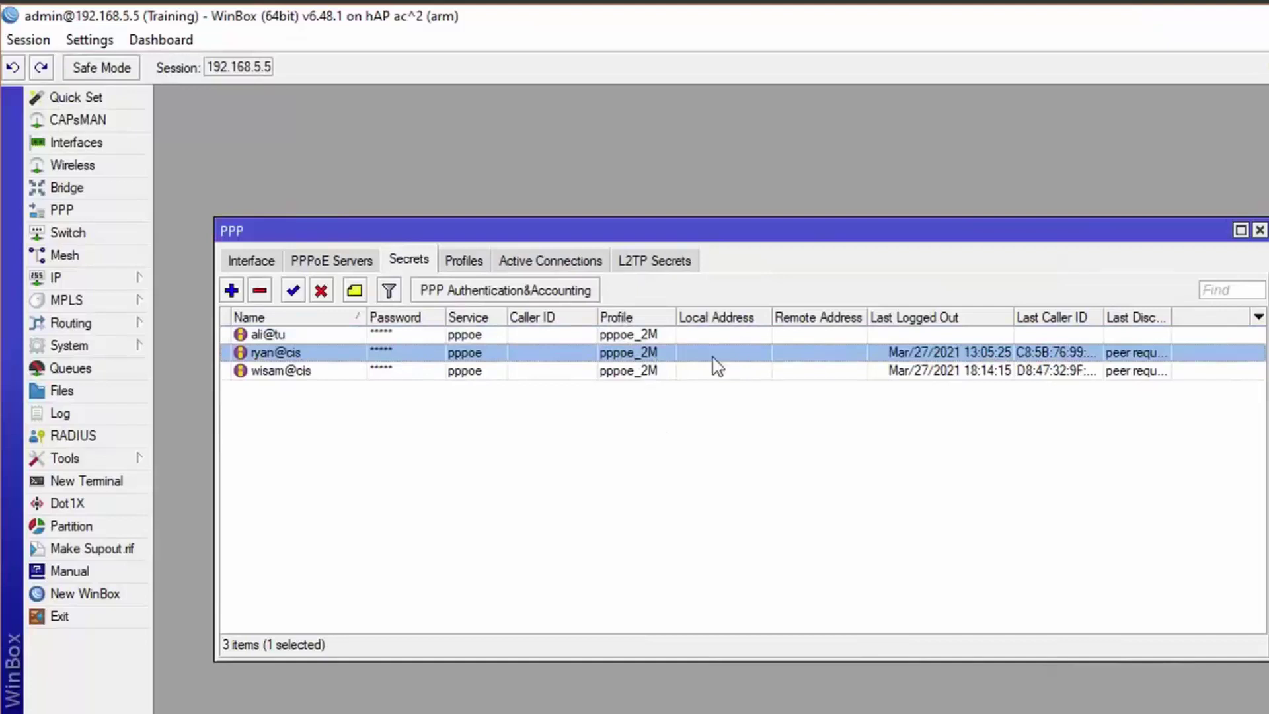
pyautogui.click(295, 376)
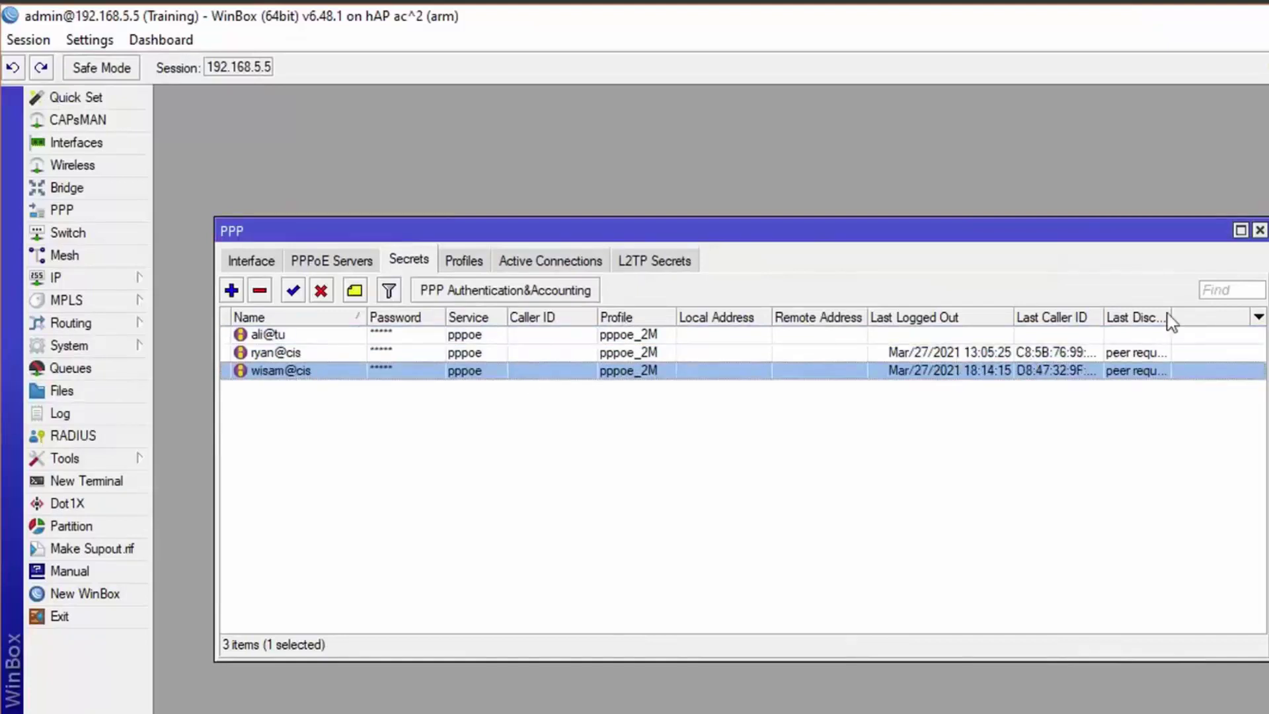
pyautogui.moveTo(1172, 318); pyautogui.dragTo(1233, 320)
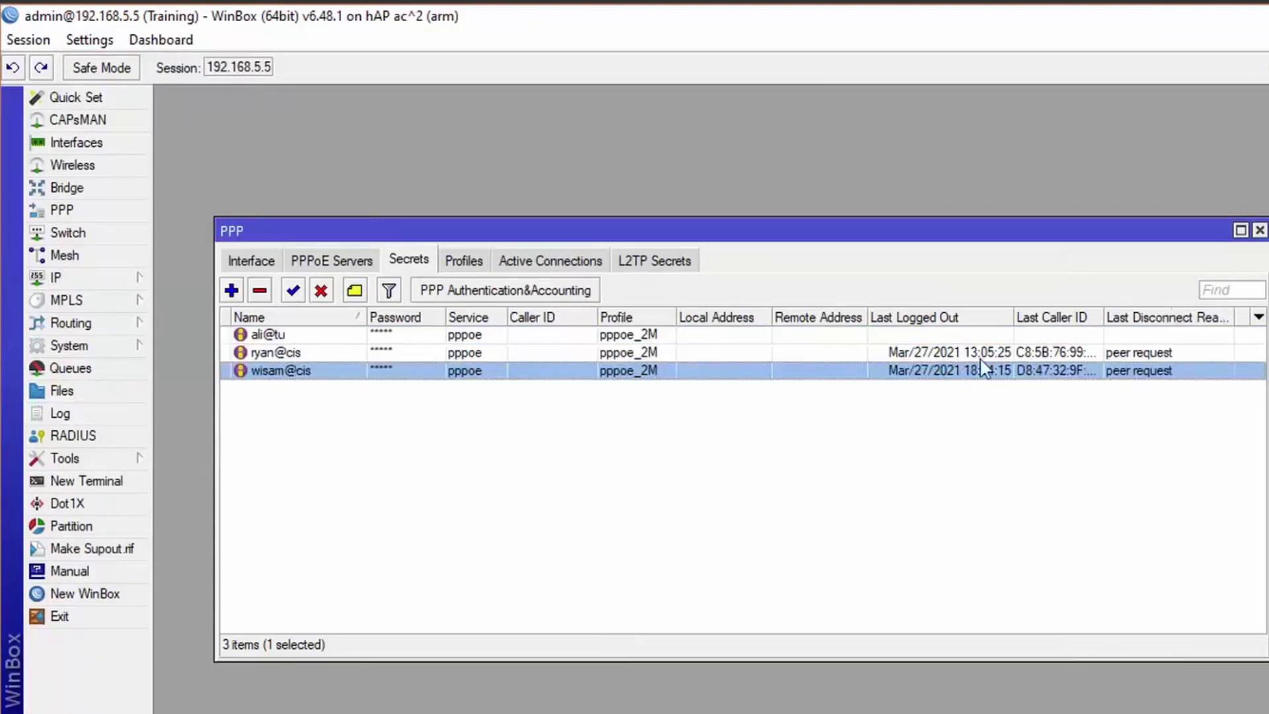
pyautogui.click(929, 353)
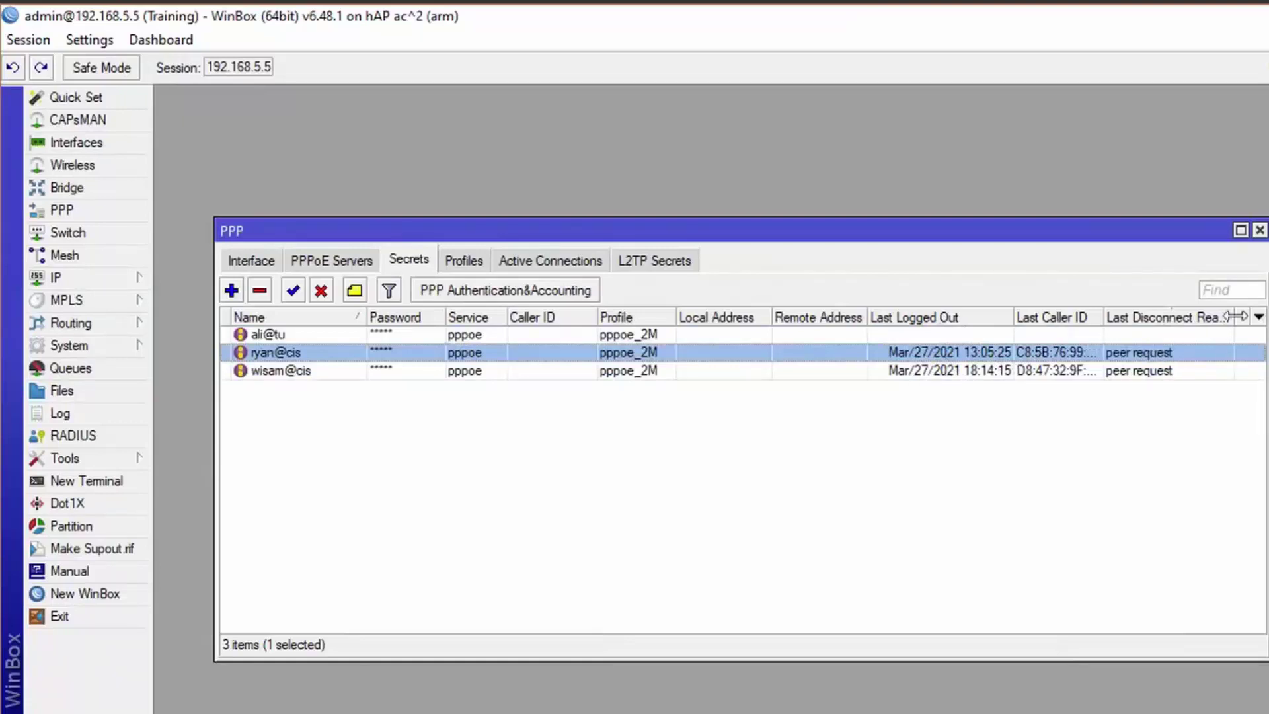
pyautogui.moveTo(1234, 317); pyautogui.dragTo(1259, 317)
pyautogui.click(315, 370)
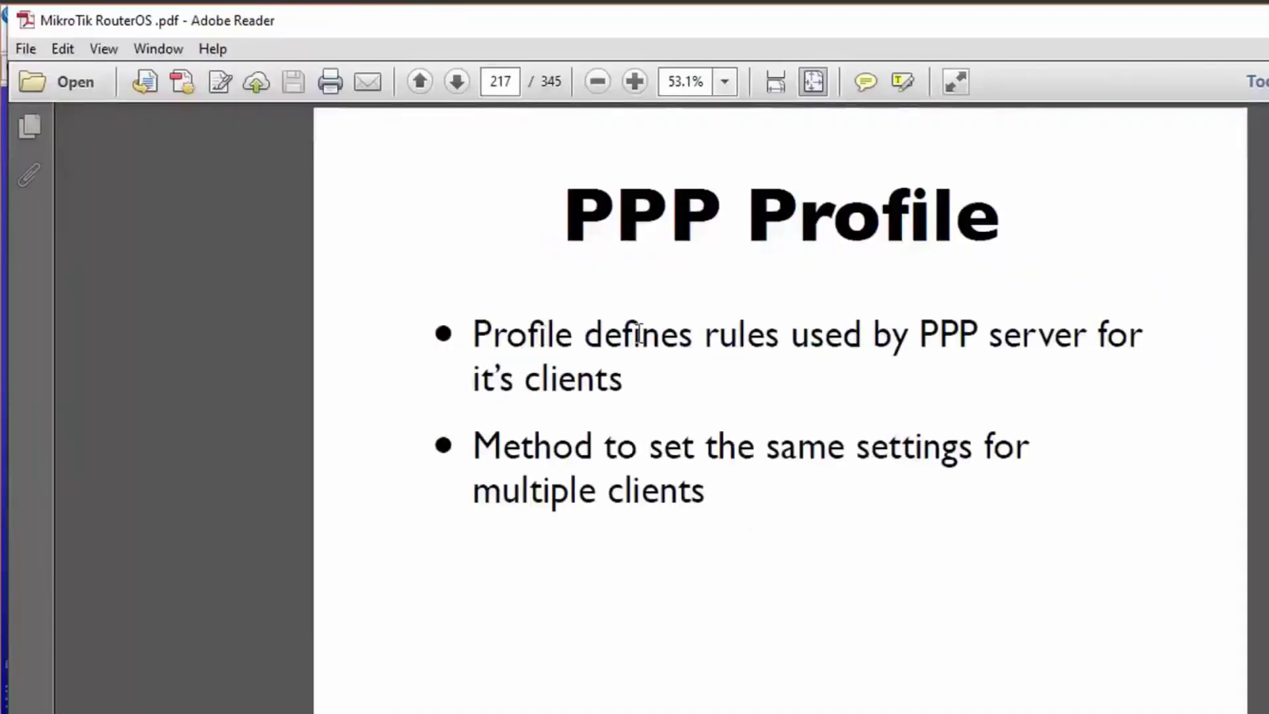
pyautogui.doubleClick(950, 337)
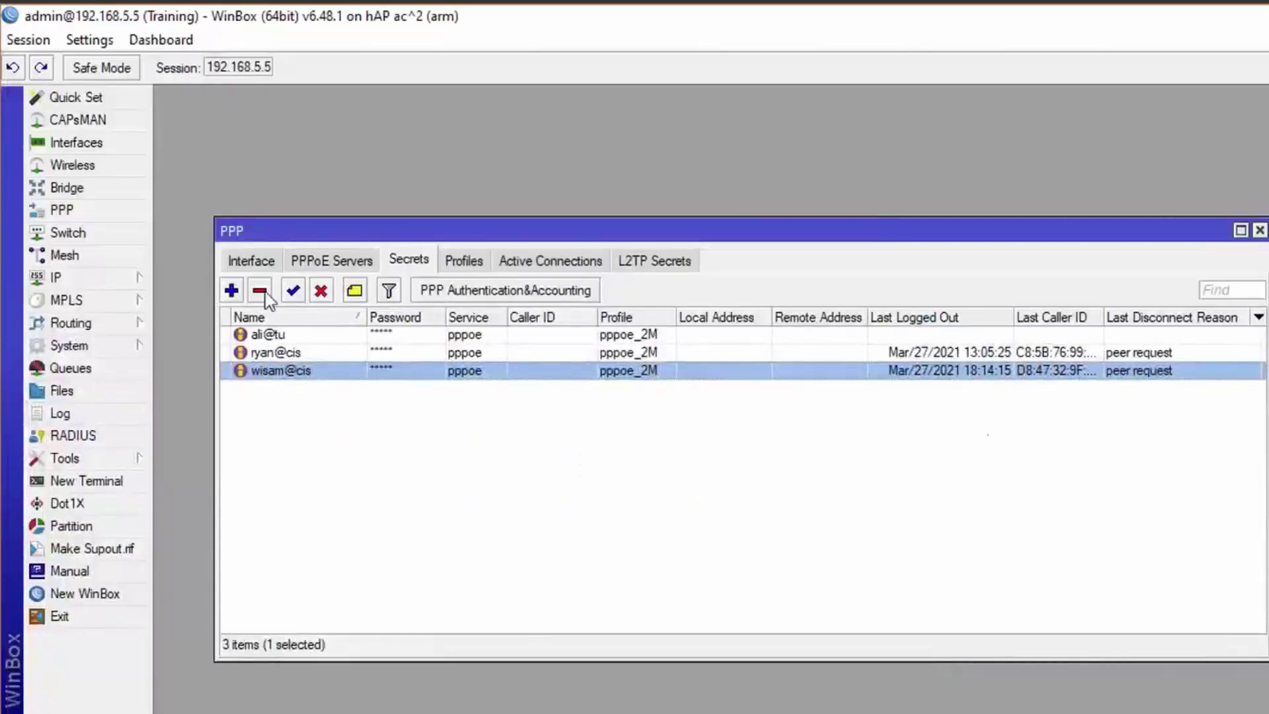
# Create a new PPP profile named PPPOE512K.
pyautogui.click(462, 261)
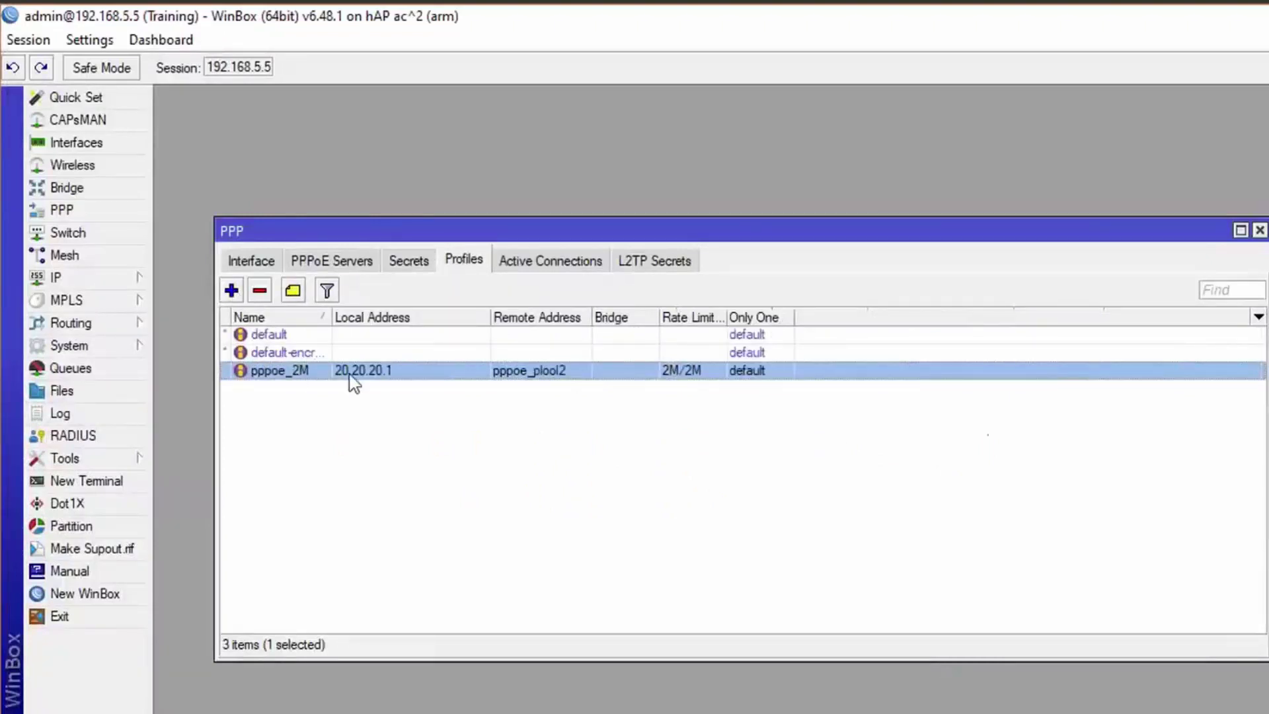
pyautogui.click(231, 291)
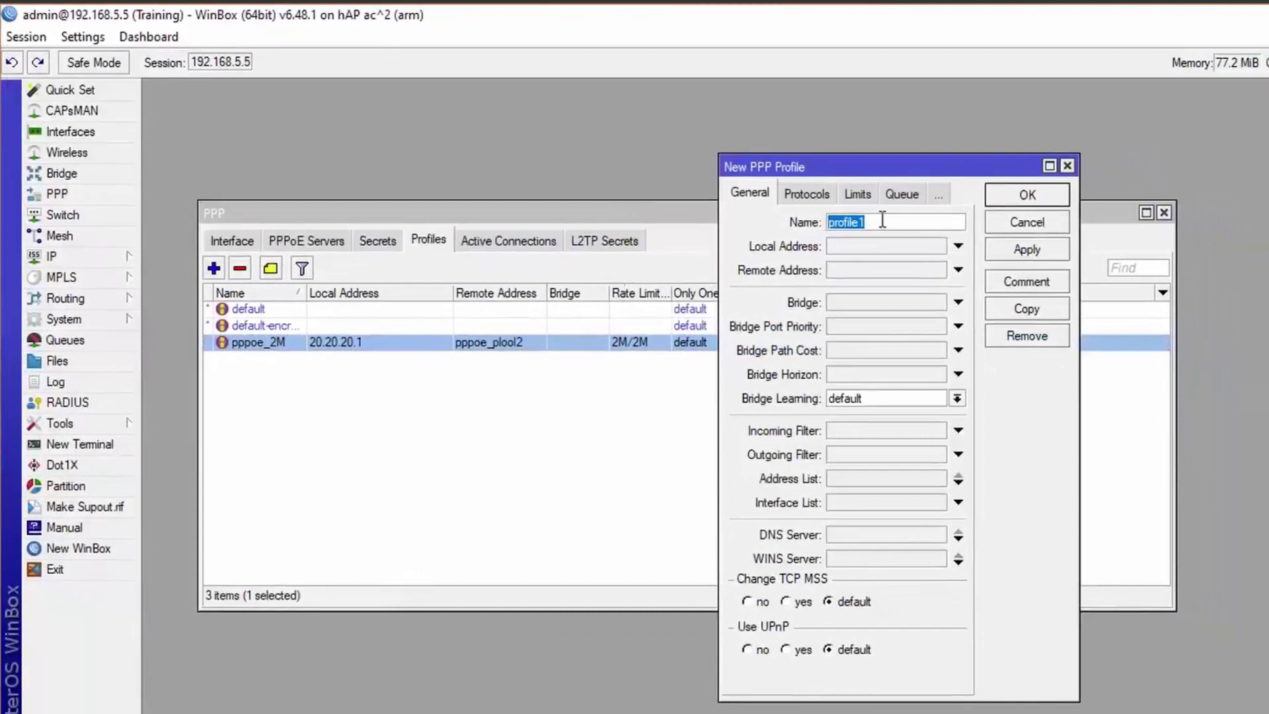
pyautogui.write('PPPOE512')
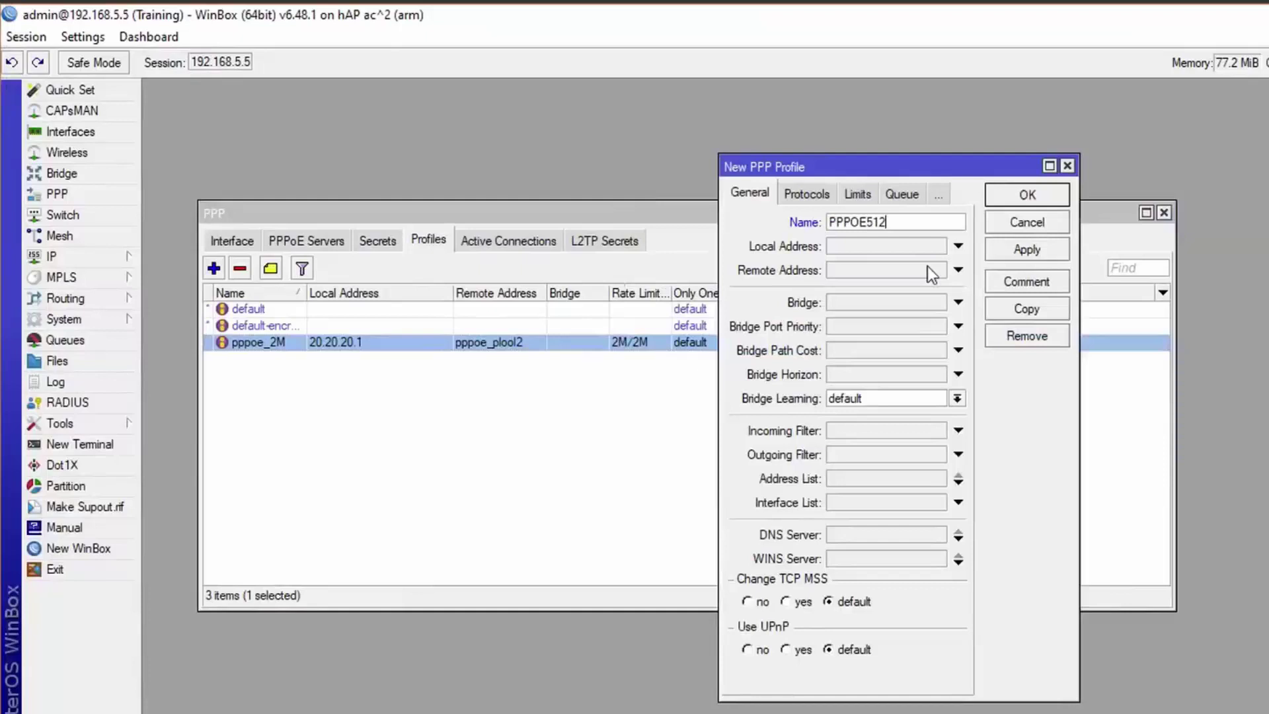
pyautogui.write('K')
# Set local address 20.20.20.1 and remote address pool pppoe_plool2.
pyautogui.click(956, 247)
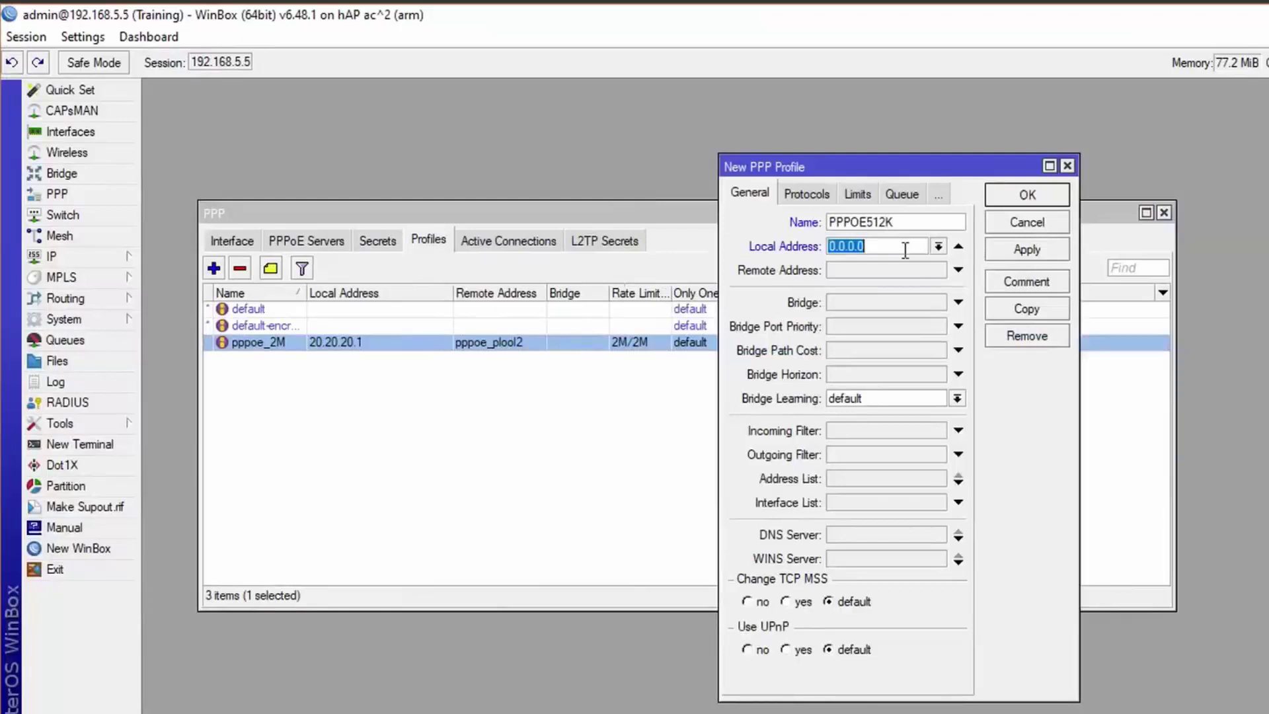
pyautogui.write('20.20.20.1')
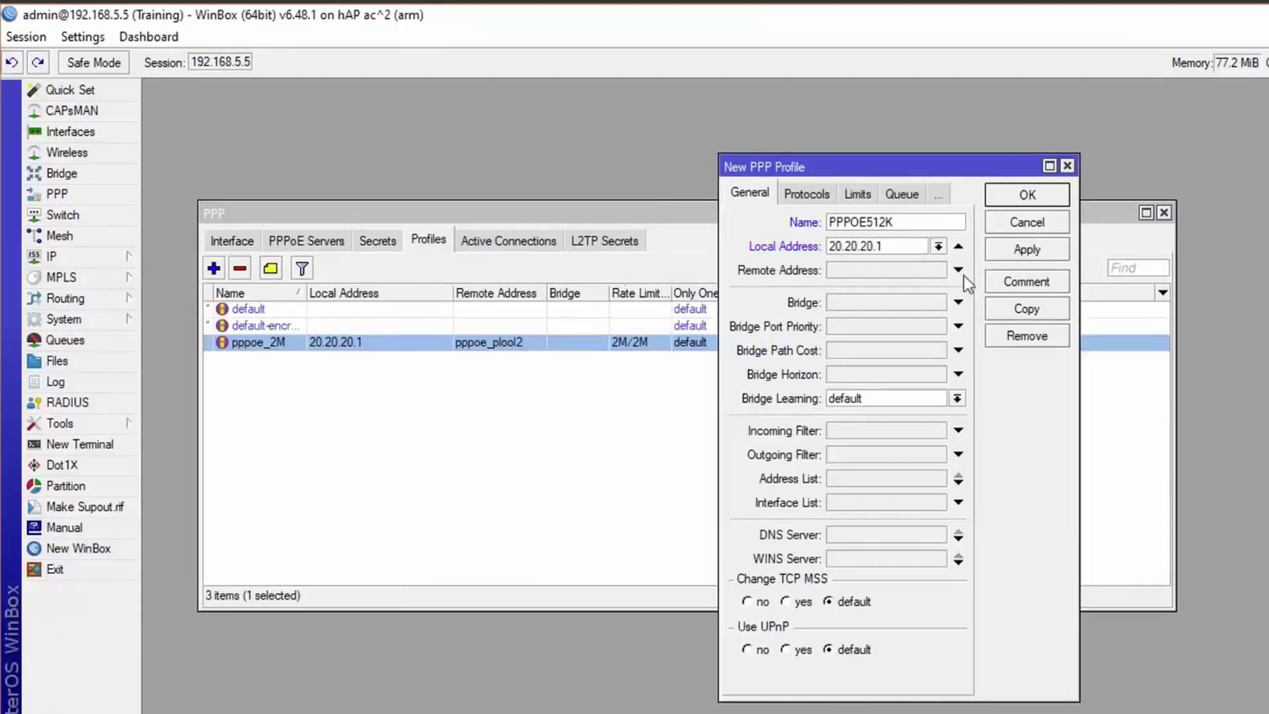
pyautogui.click(959, 270)
pyautogui.click(937, 270)
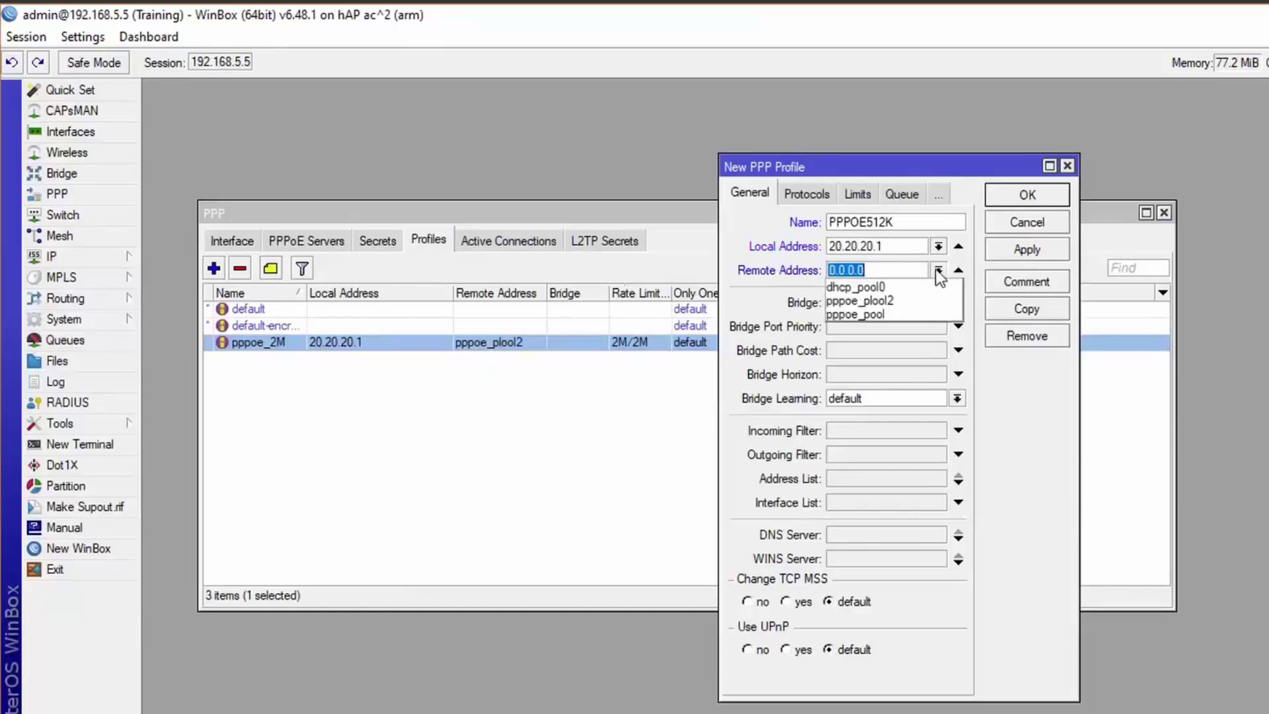
pyautogui.click(859, 300)
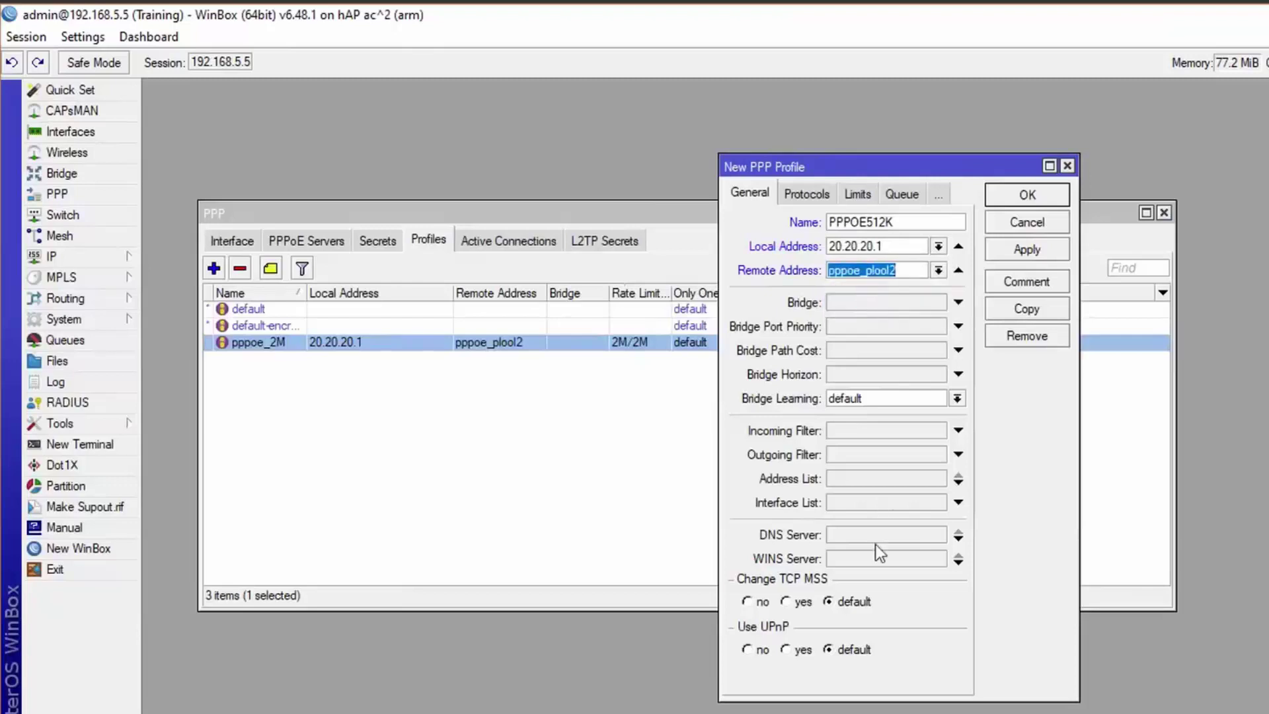
# Add DNS servers 20.20.20.1 and 208.67.222.222 to the profile.
pyautogui.click(959, 538)
pyautogui.click(958, 538)
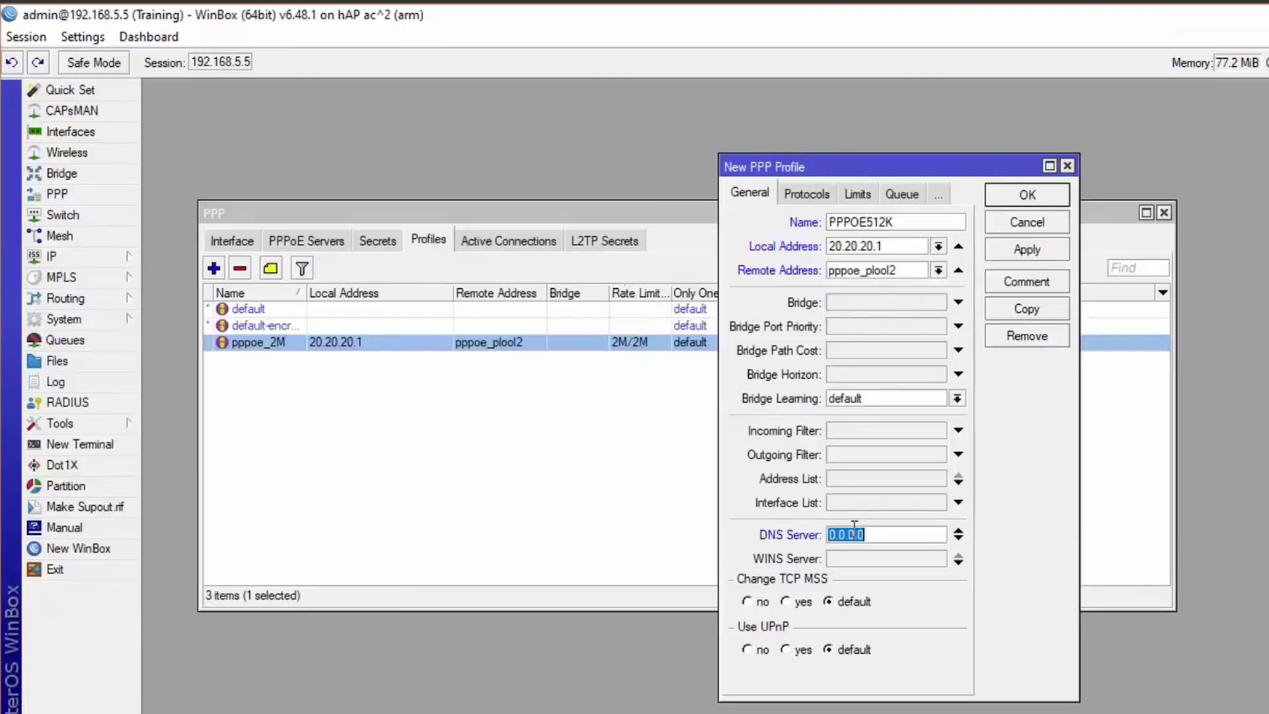
pyautogui.doubleClick(866, 238)
pyautogui.rightClick(866, 238)
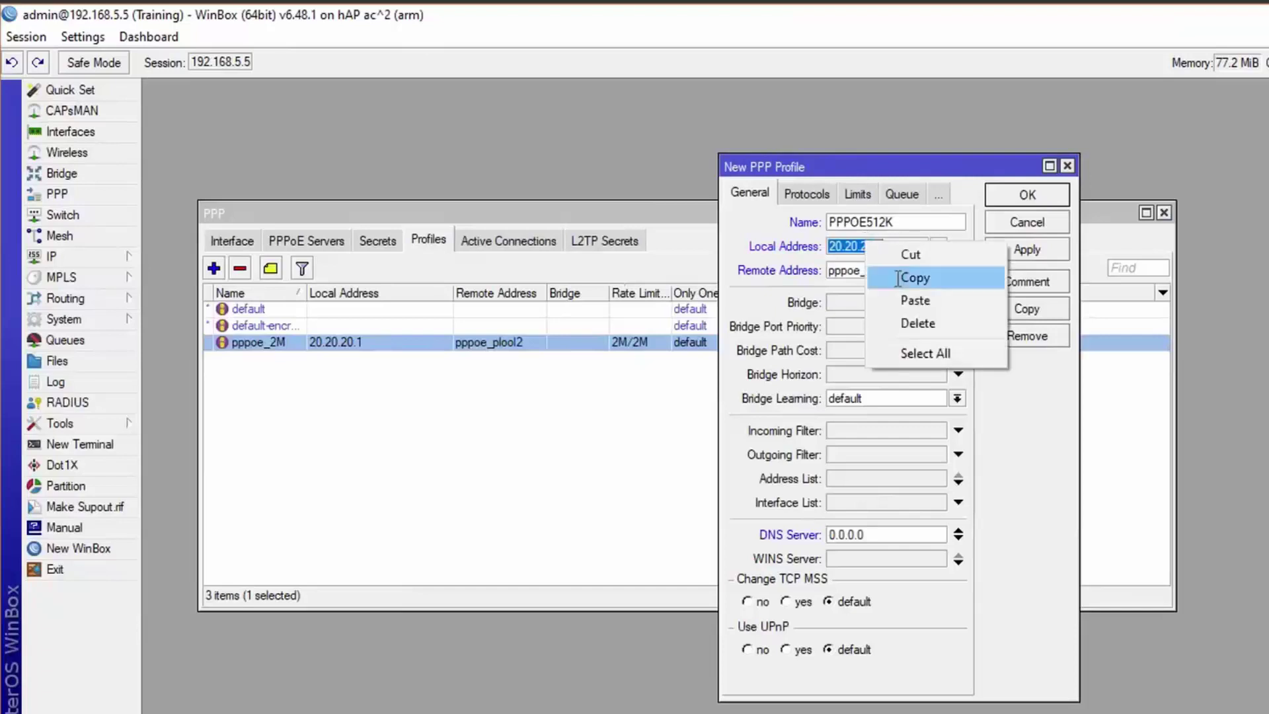
pyautogui.click(915, 195)
pyautogui.click(849, 534)
pyautogui.doubleClick(849, 534)
pyautogui.rightClick(854, 534)
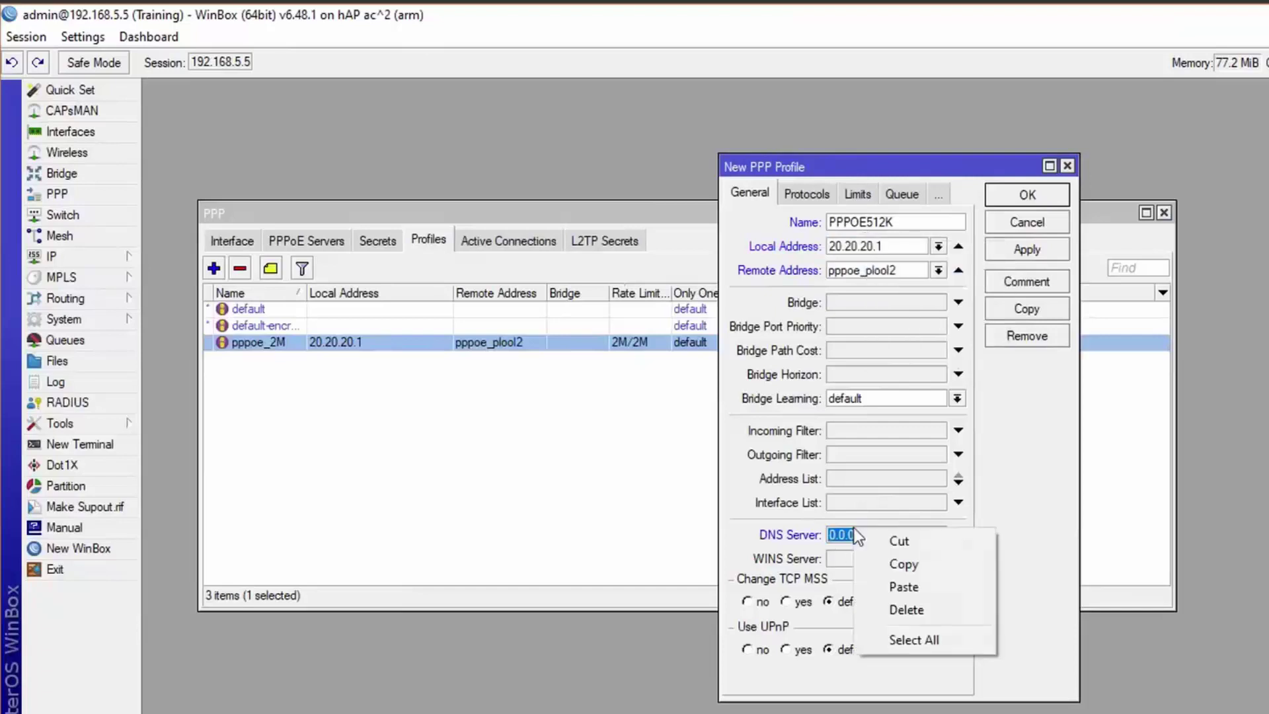
pyautogui.click(903, 586)
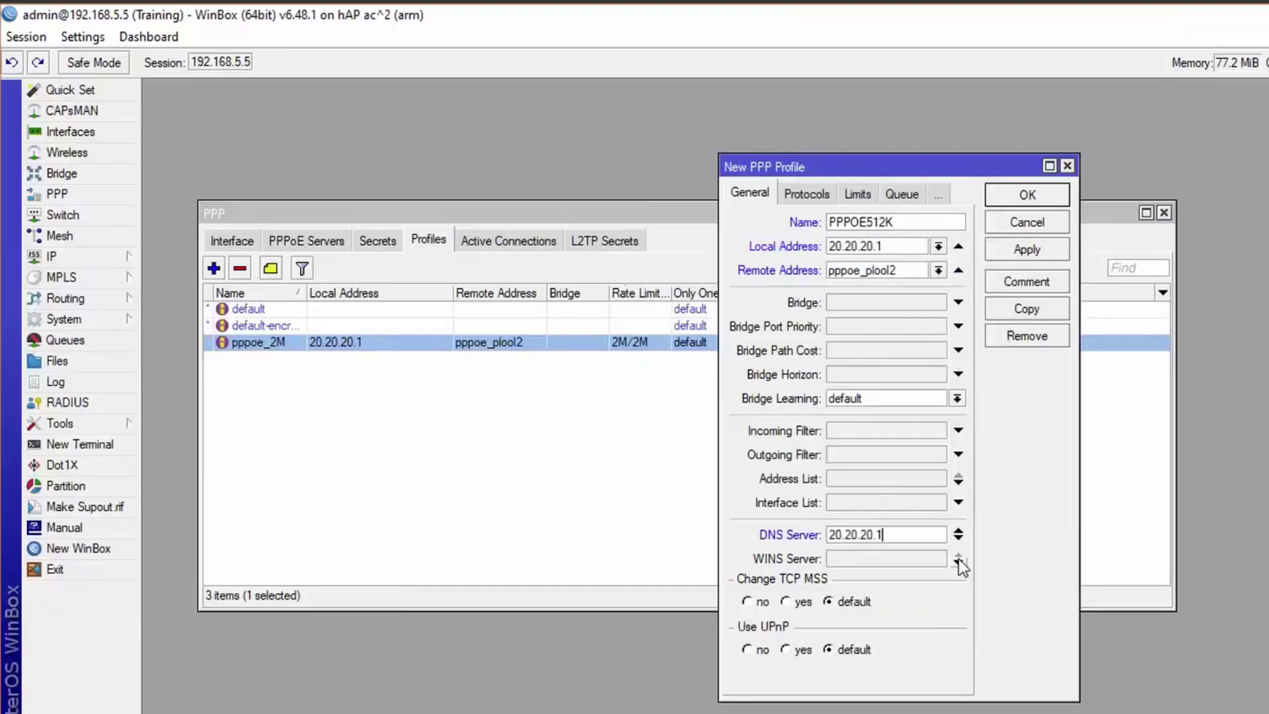
pyautogui.click(958, 540)
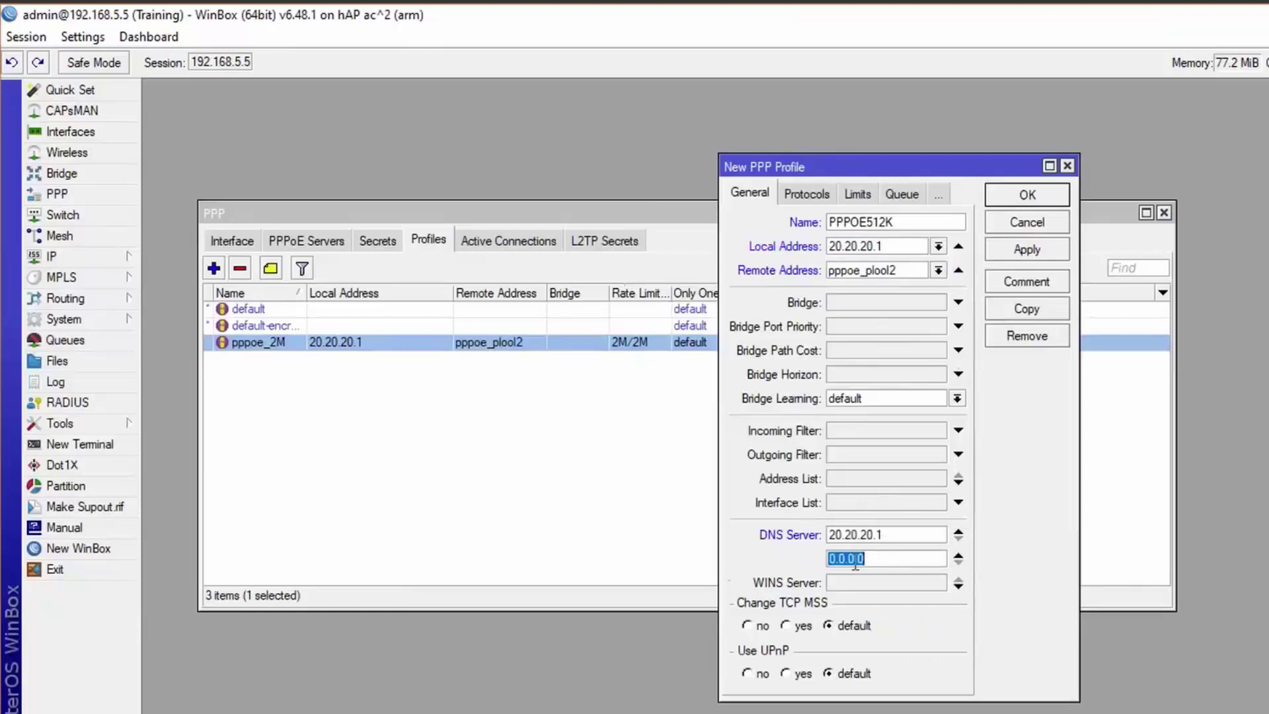
pyautogui.write('208.67.222.222')
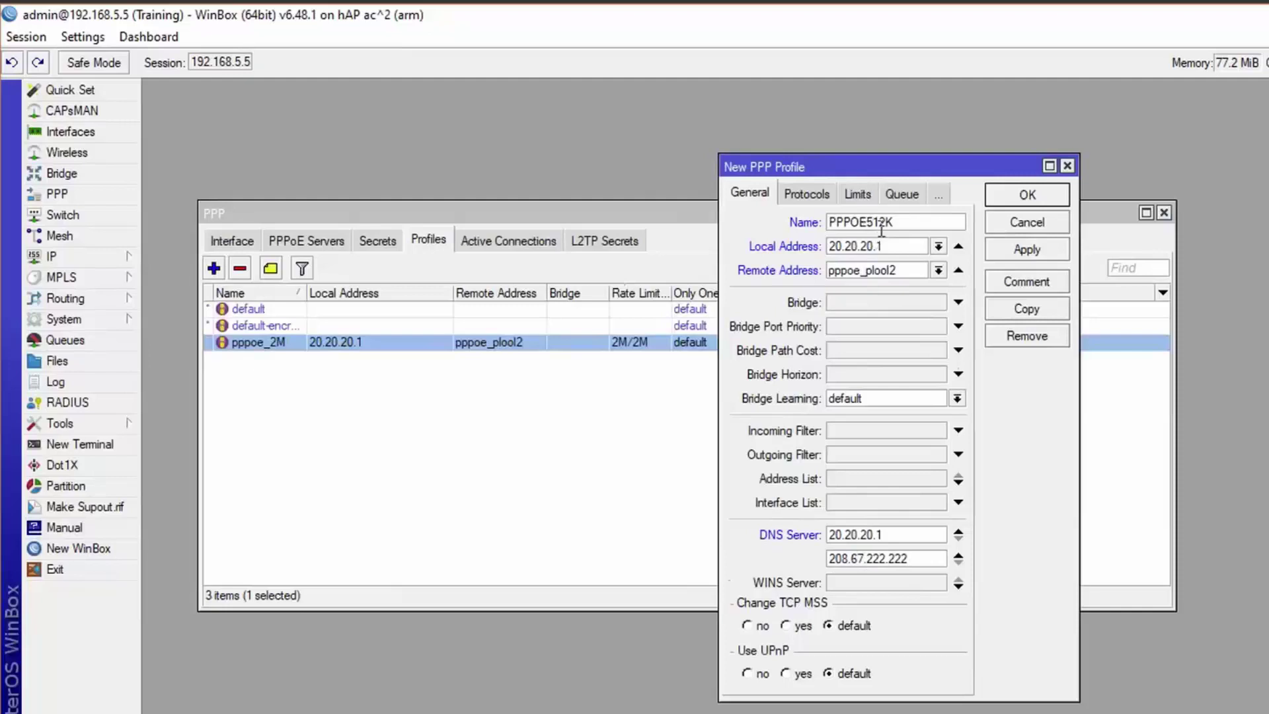
# Set the PPPOE512K rate limit to 512K/512K and save the profile.
pyautogui.click(857, 194)
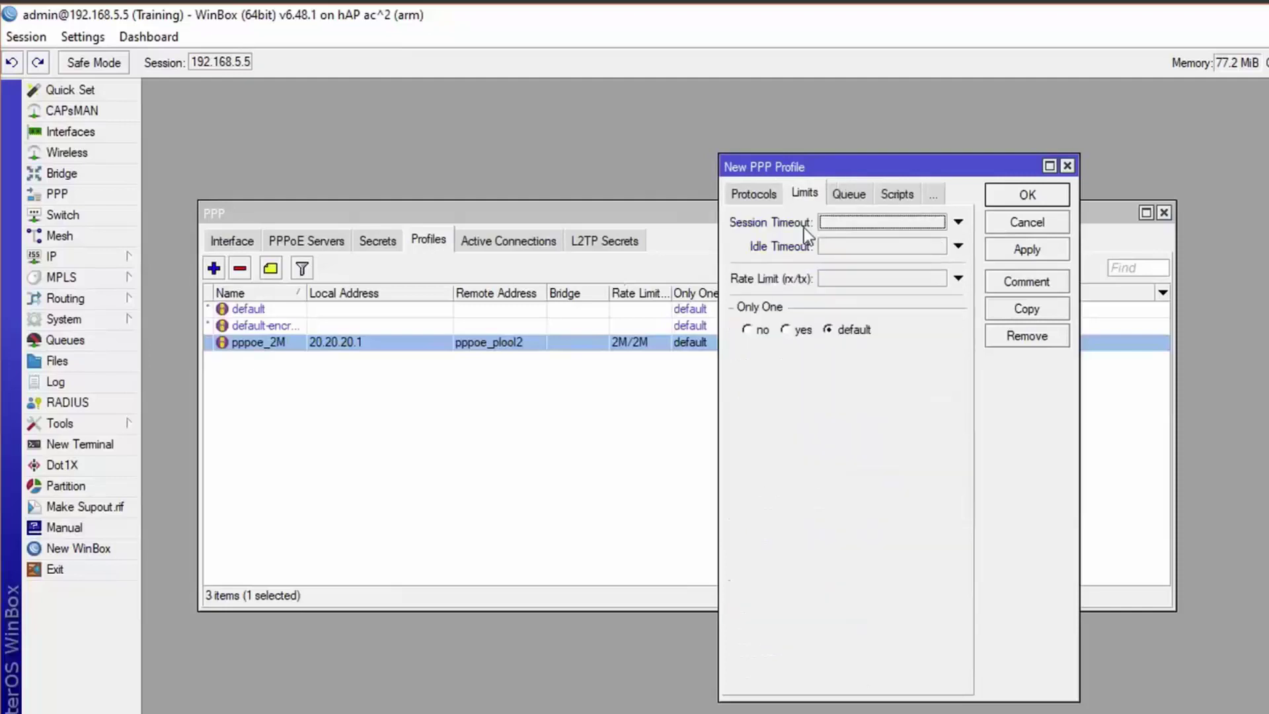
pyautogui.click(860, 279)
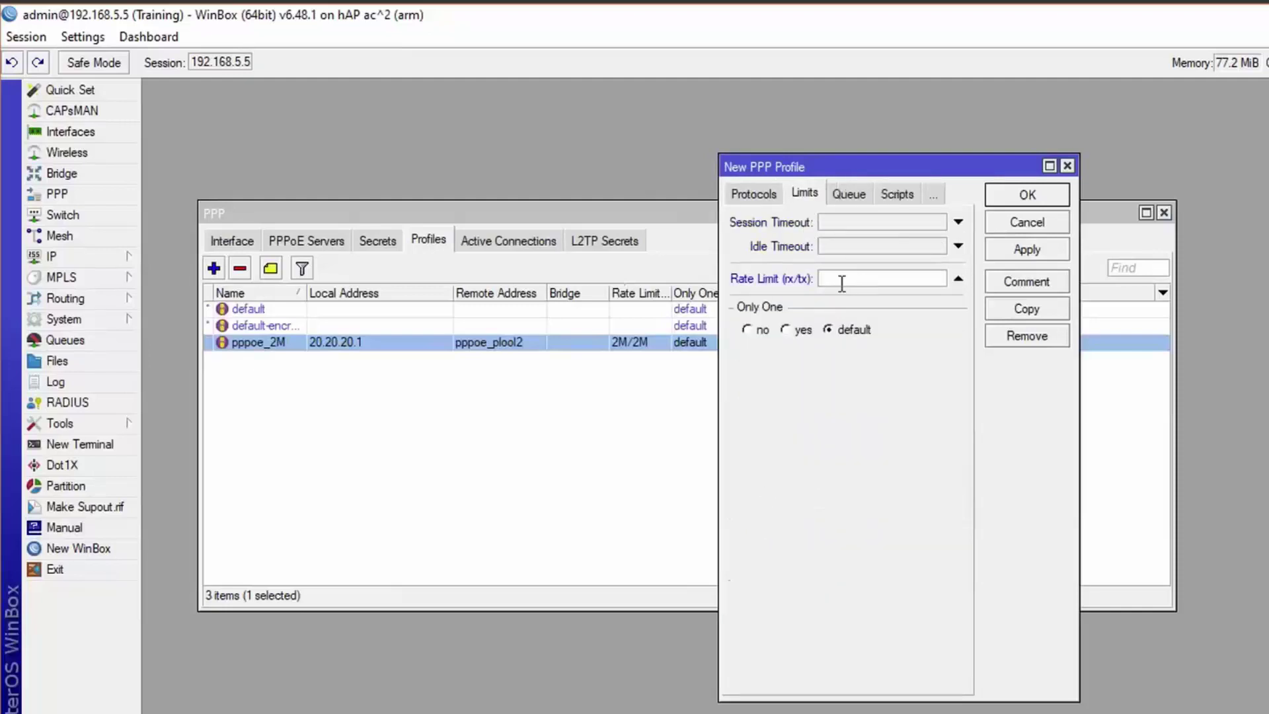
pyautogui.write('512K/512K')
pyautogui.click(1024, 250)
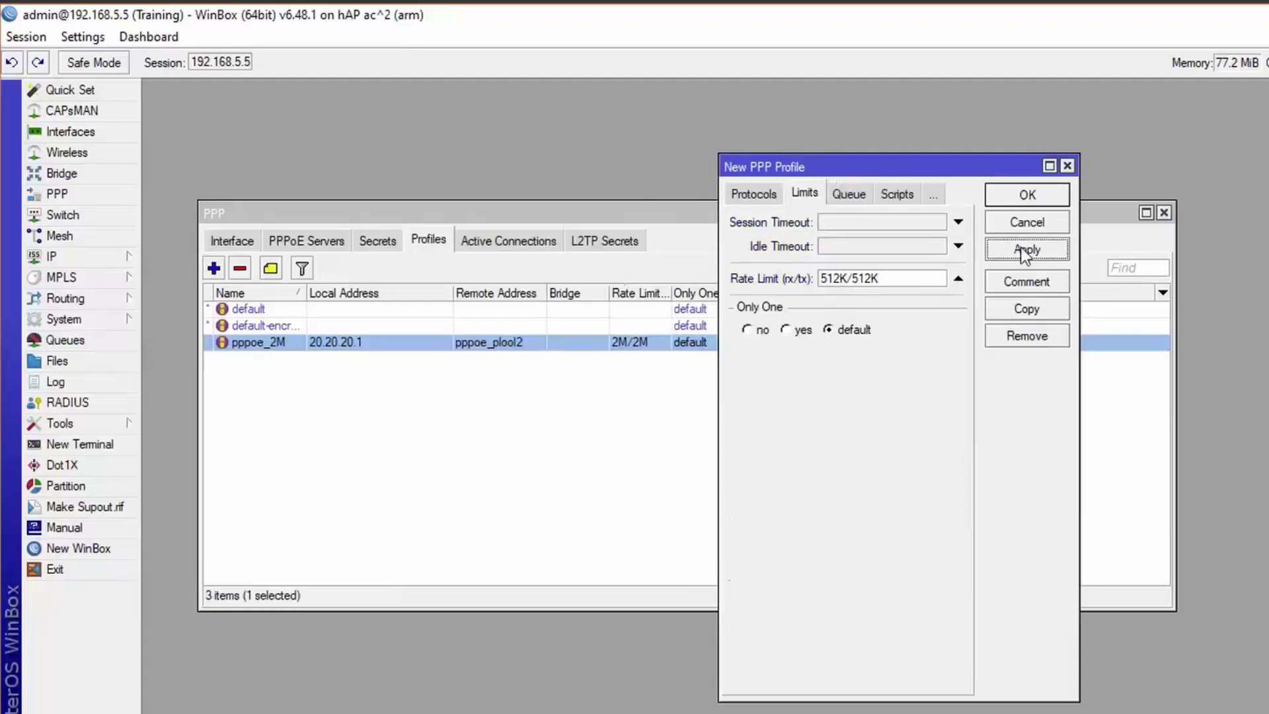
pyautogui.click(1025, 199)
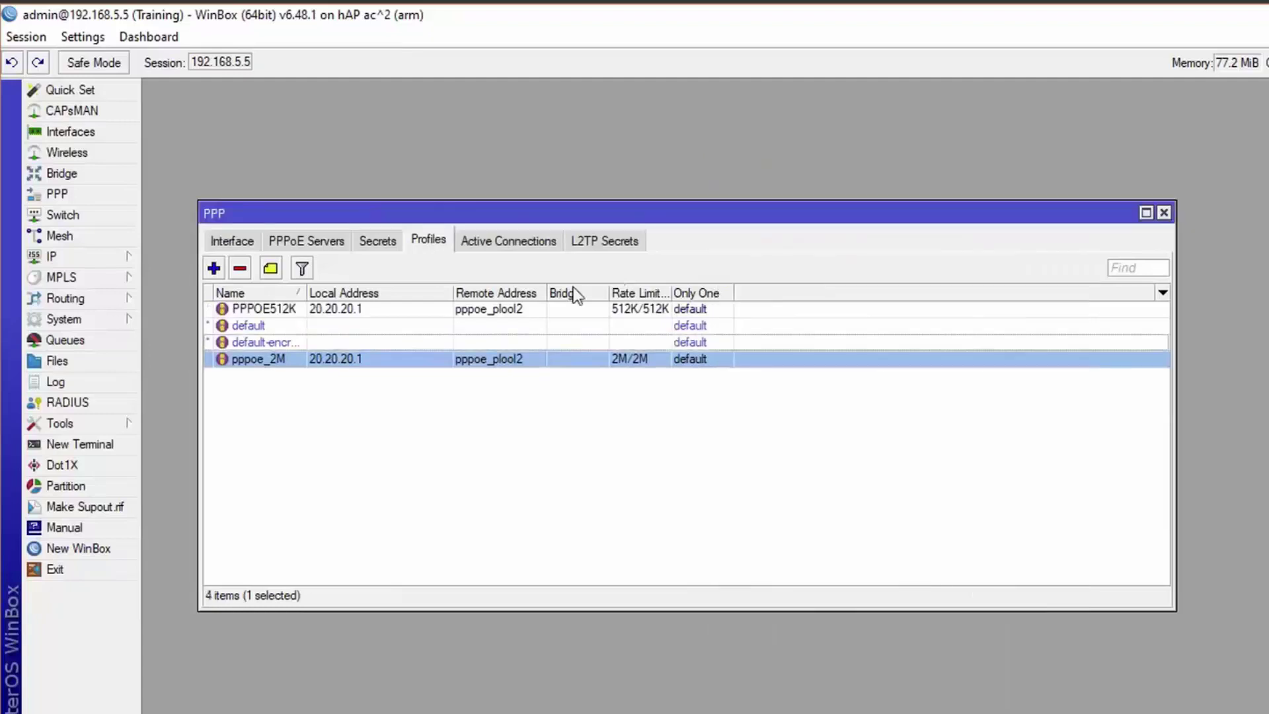
# Open the third PPP secret for editing from the Secrets list.
pyautogui.click(291, 310)
pyautogui.click(283, 357)
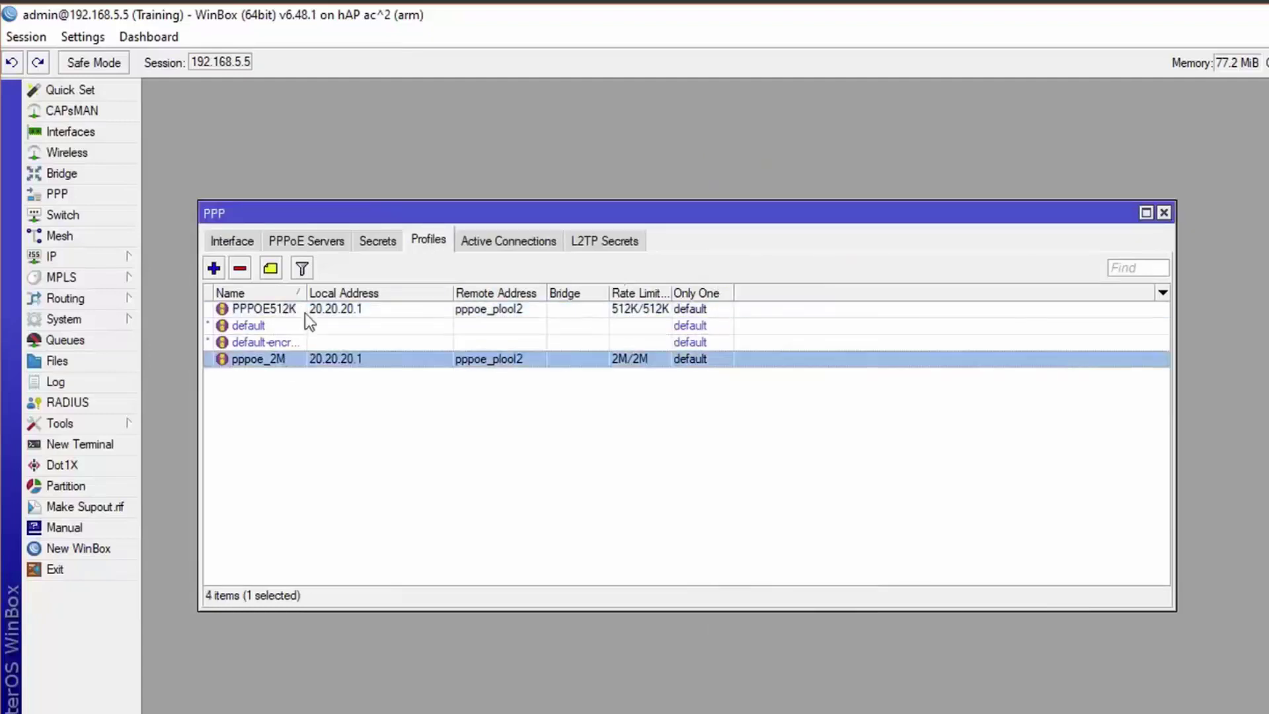
pyautogui.click(371, 242)
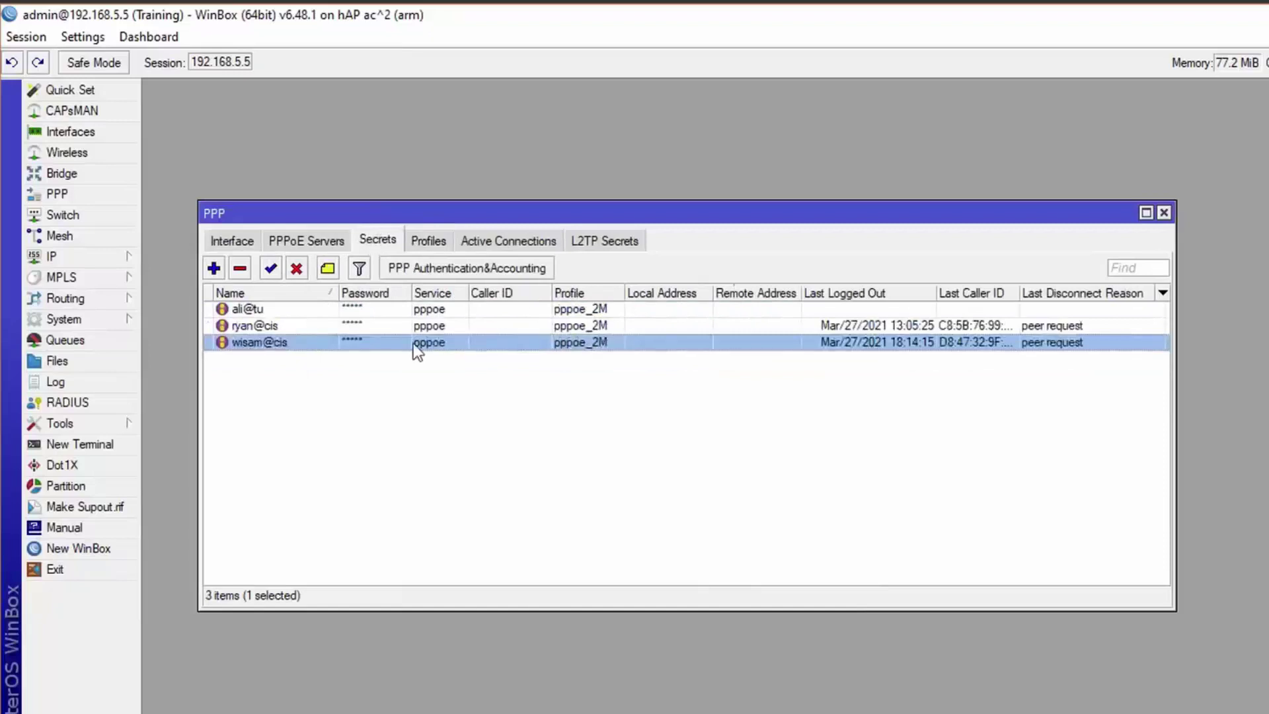
pyautogui.doubleClick(582, 342)
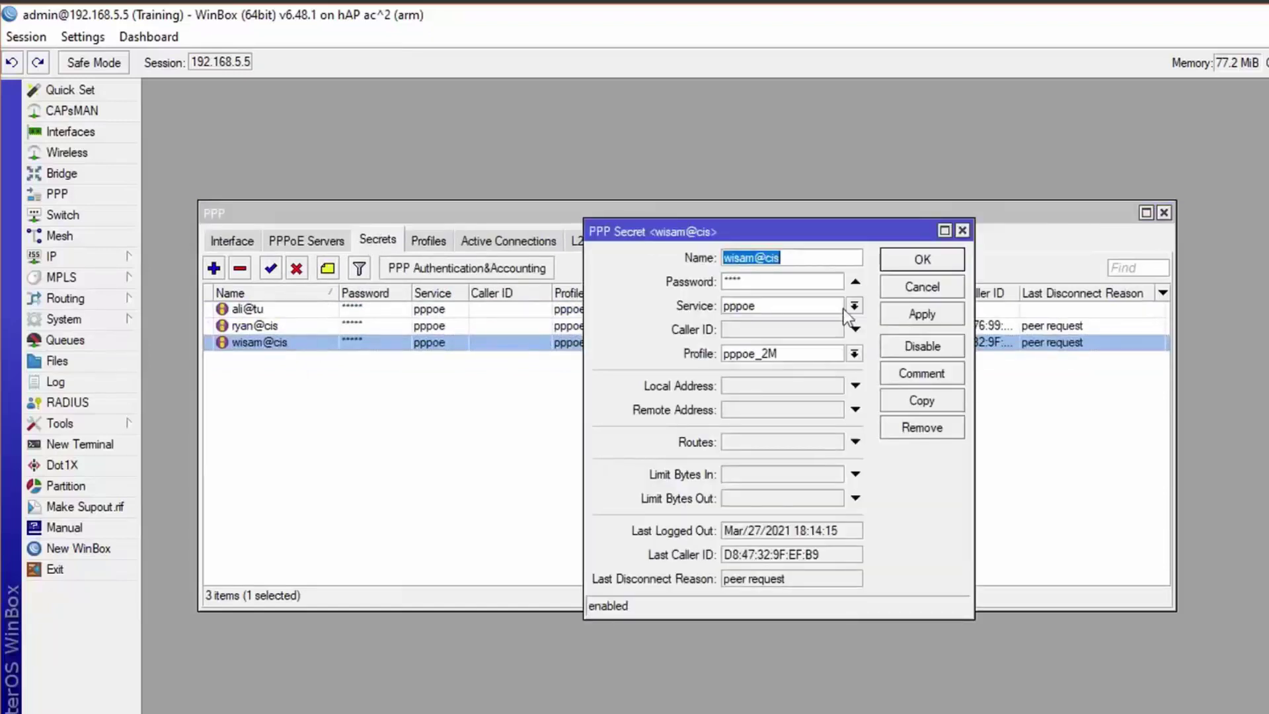
# Change the secret's profile to PPPOE512K and save it.
pyautogui.click(854, 354)
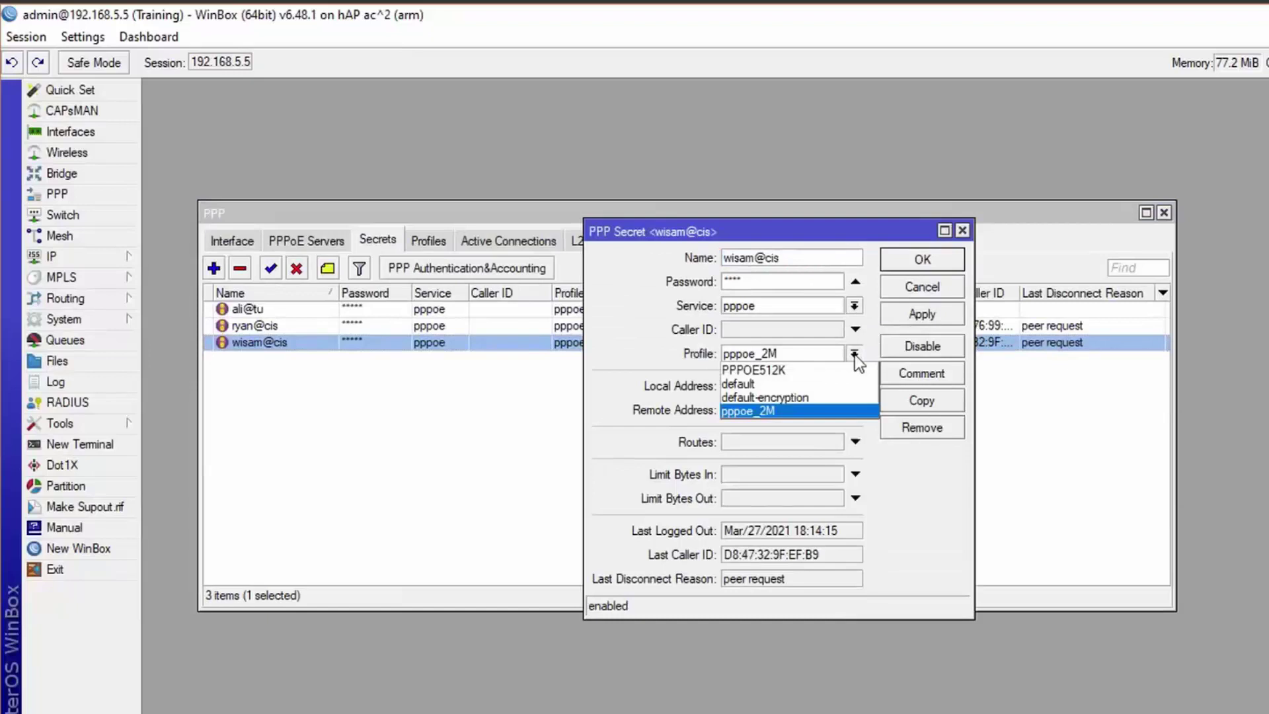
pyautogui.click(763, 367)
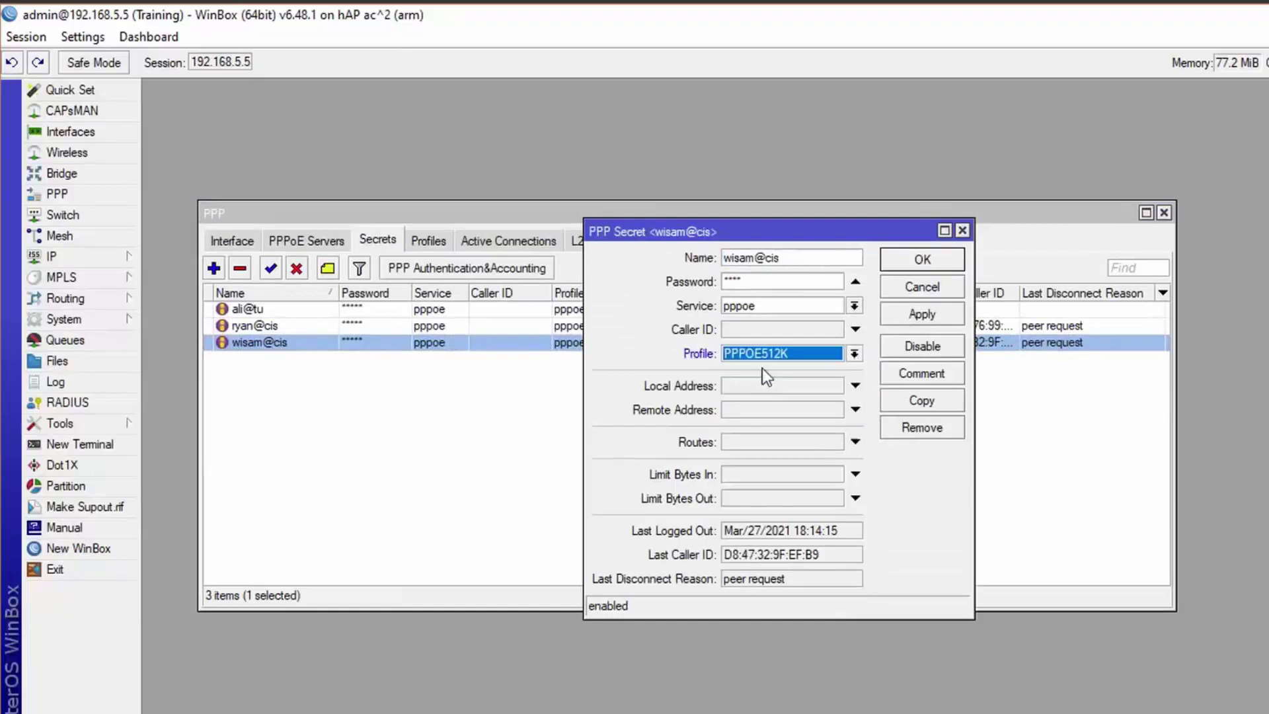
pyautogui.click(855, 354)
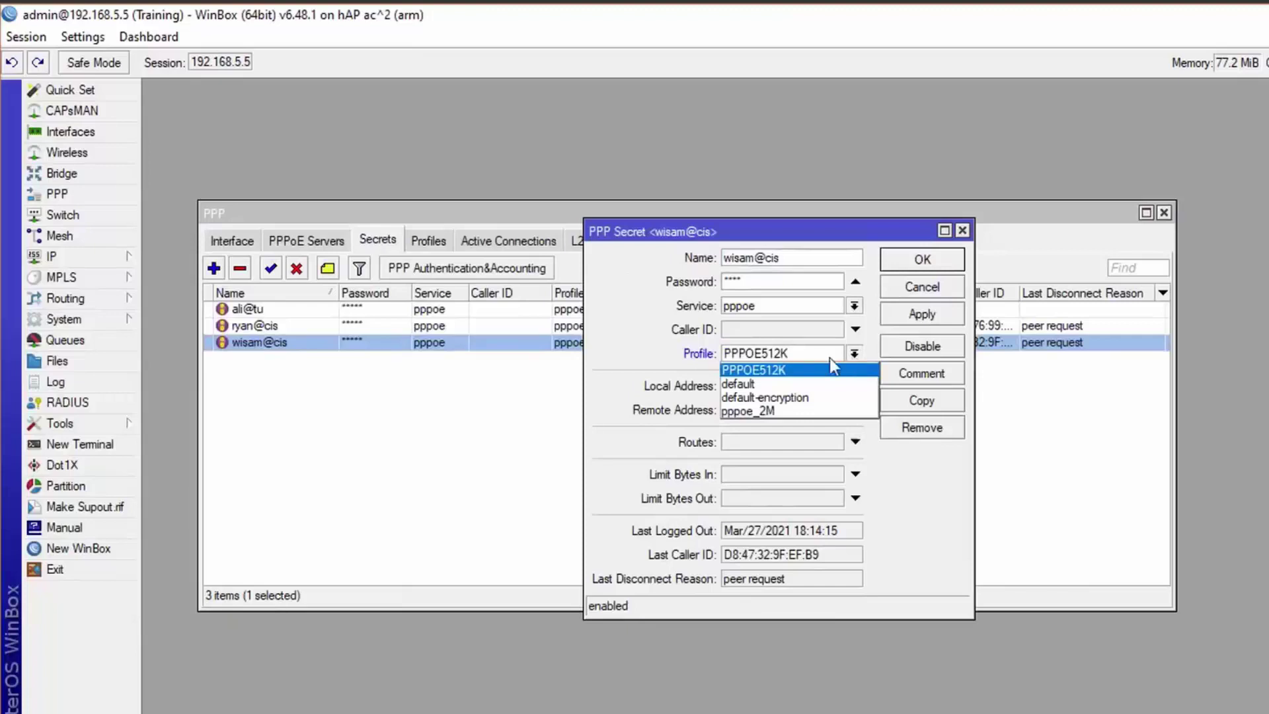
pyautogui.click(761, 383)
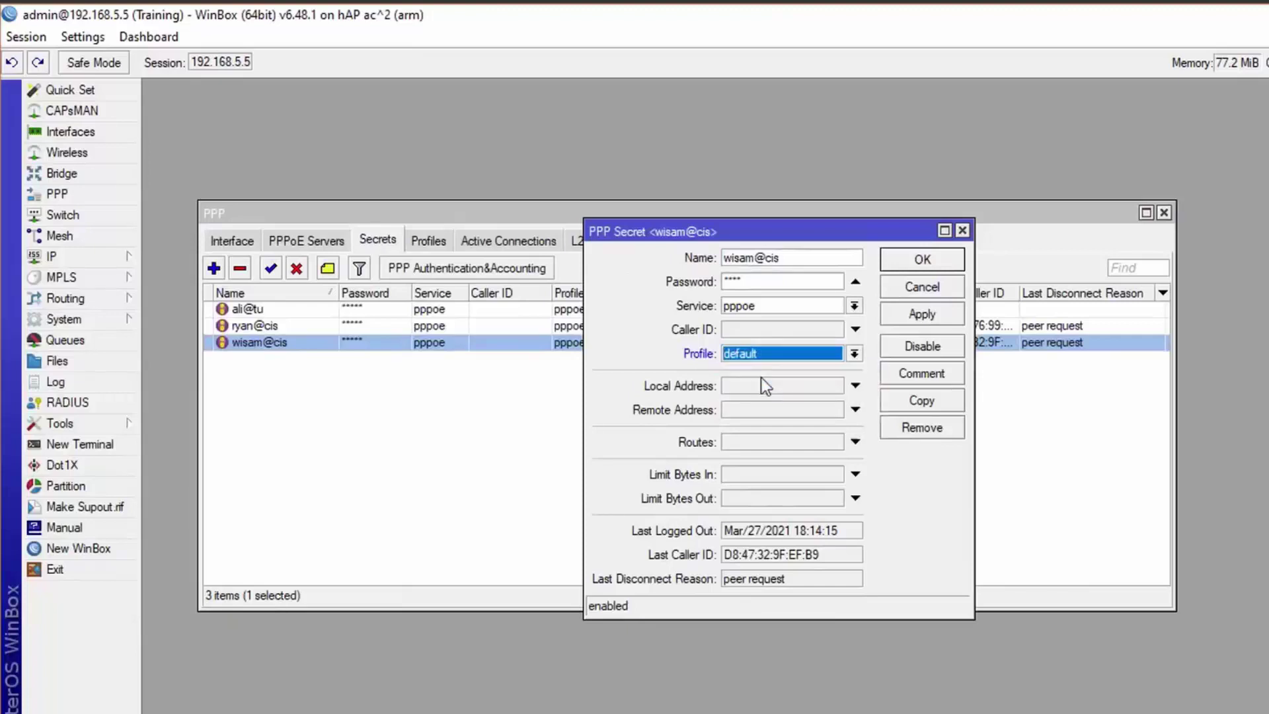
pyautogui.click(855, 354)
pyautogui.click(803, 369)
pyautogui.click(930, 315)
pyautogui.click(932, 259)
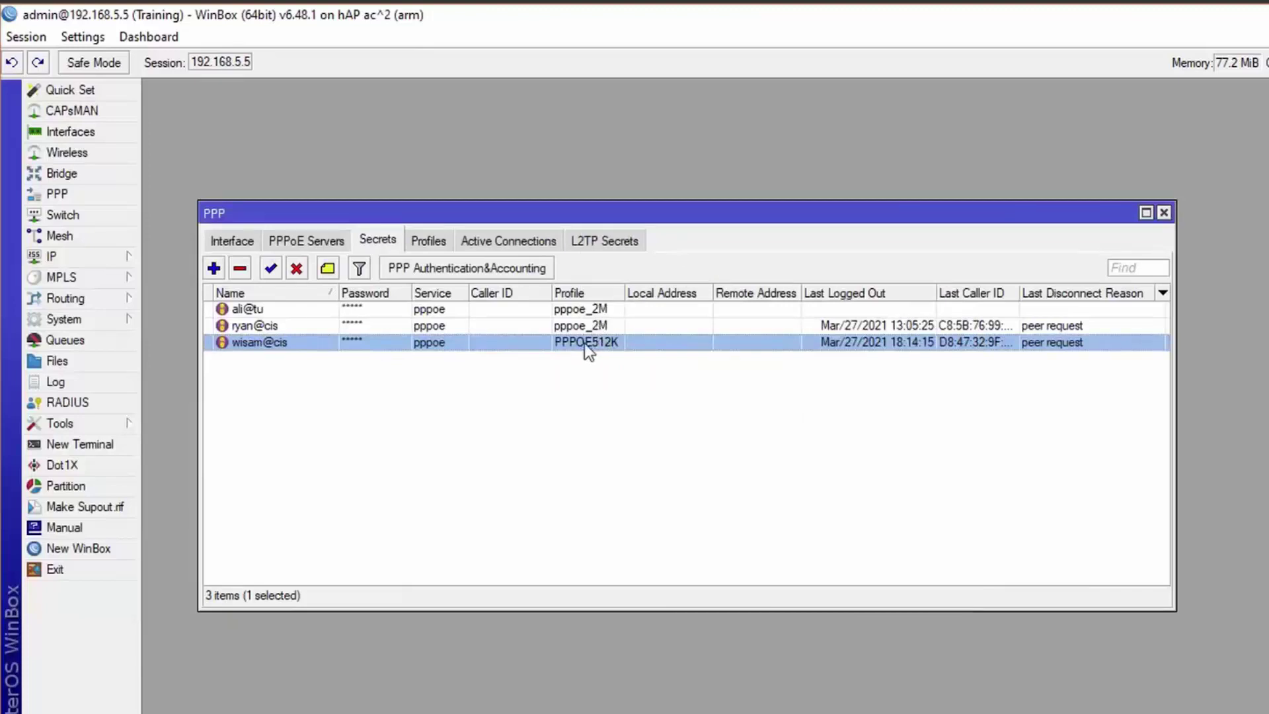
# Review the PPPOE512K profile and its secret, then go to the next PPP Profile slide.
pyautogui.click(428, 241)
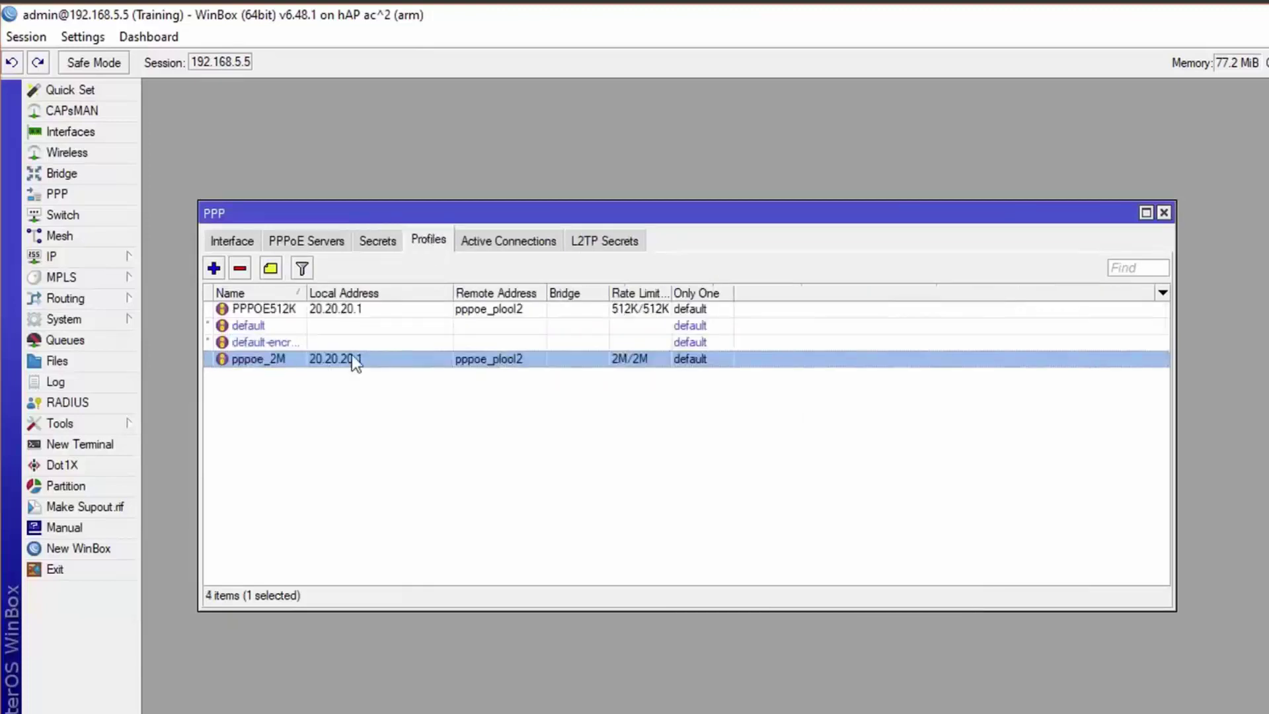
pyautogui.click(311, 314)
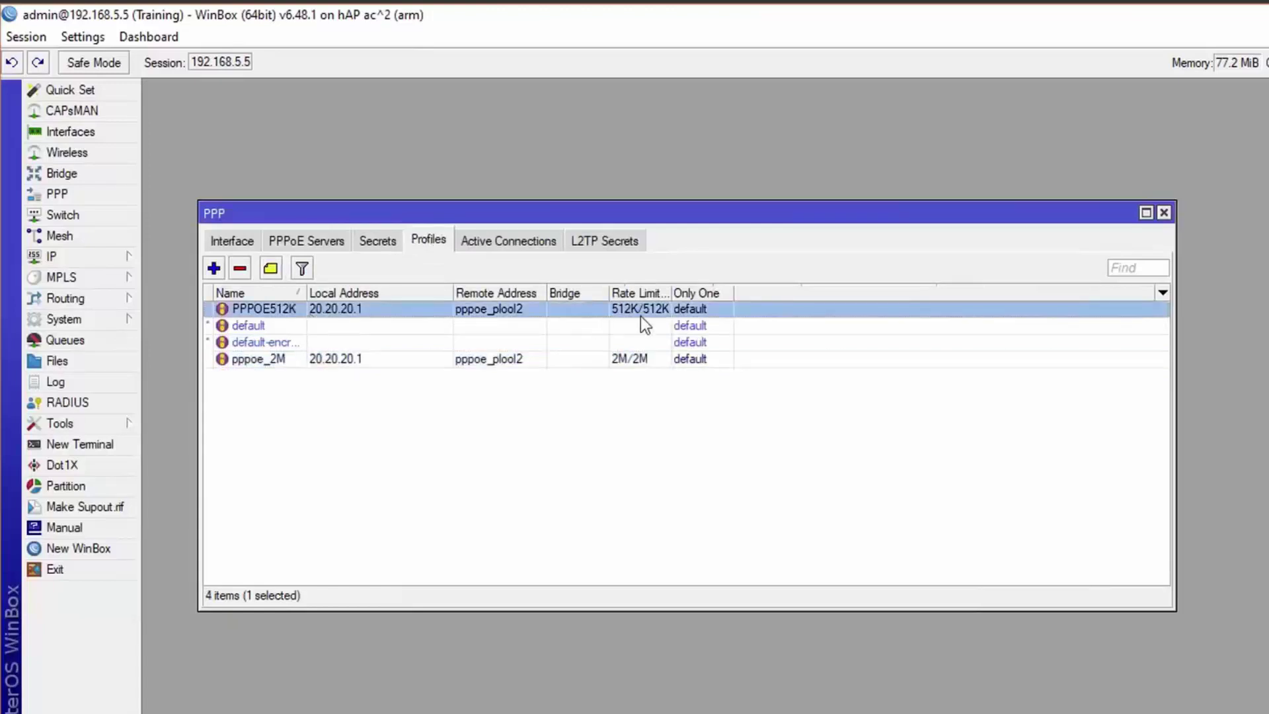
pyautogui.click(380, 242)
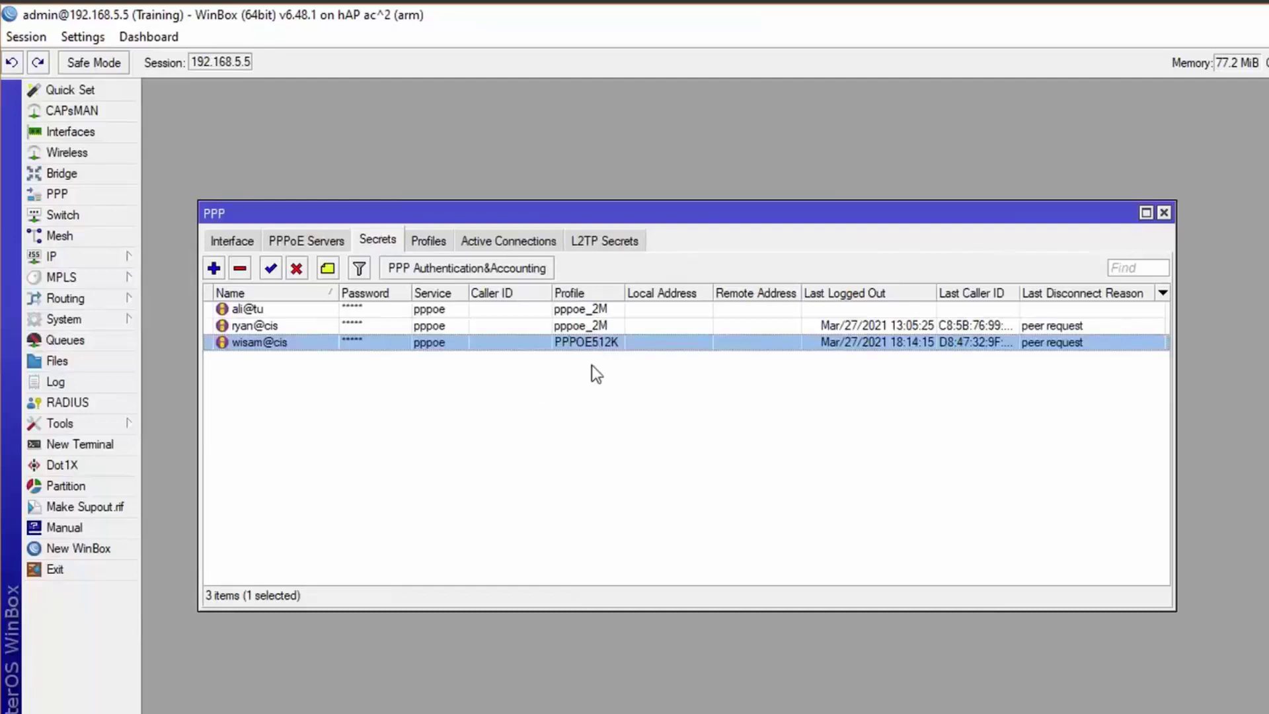
pyautogui.click(429, 241)
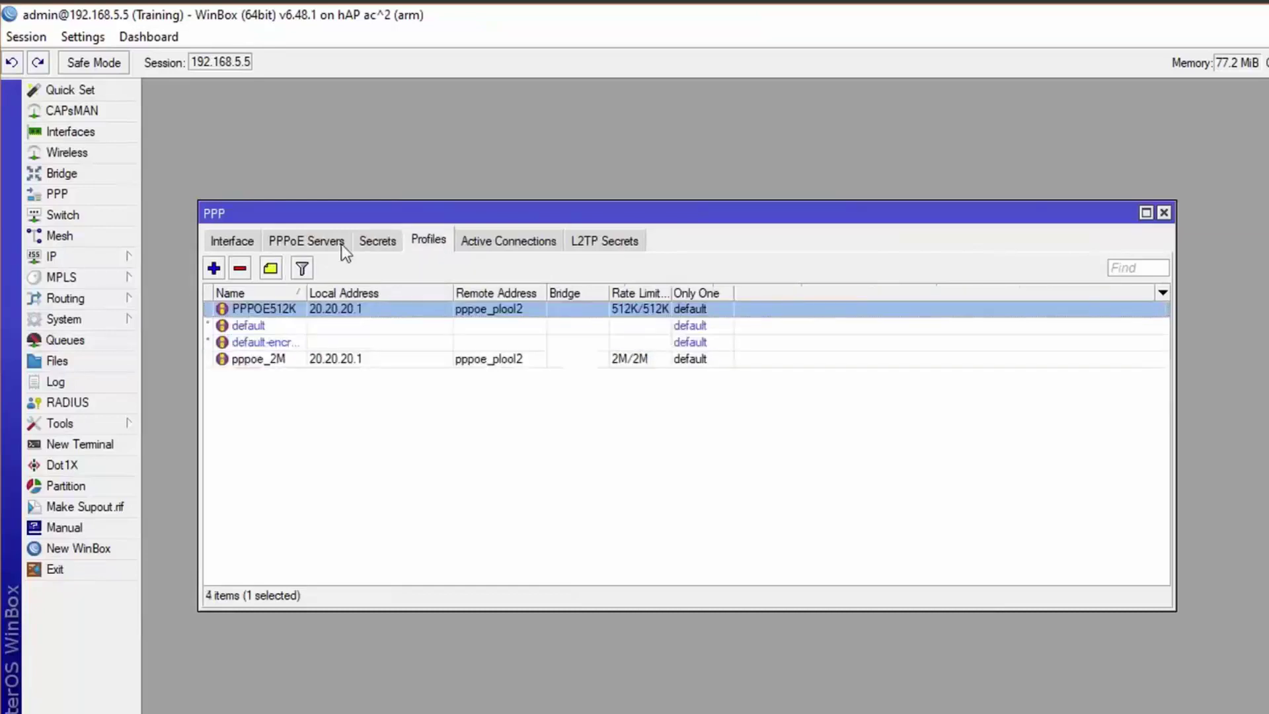
pyautogui.click(379, 240)
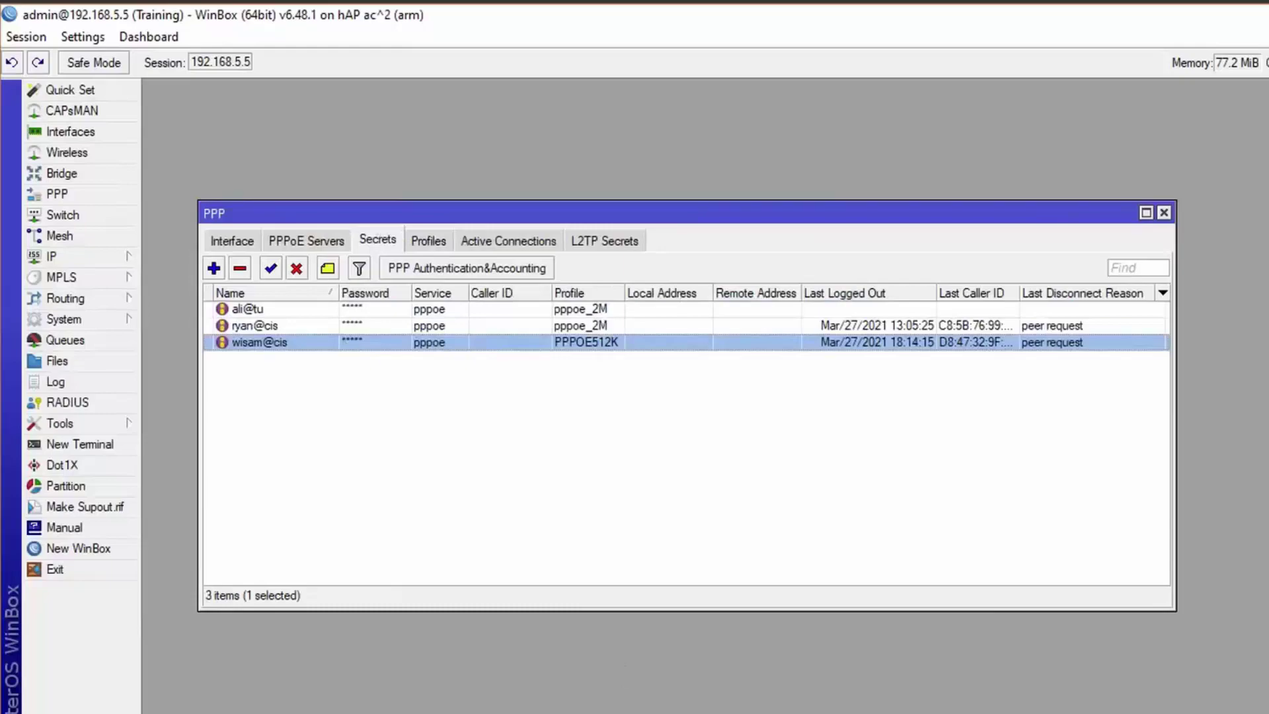
pyautogui.hotkey('alt', 'Tab')
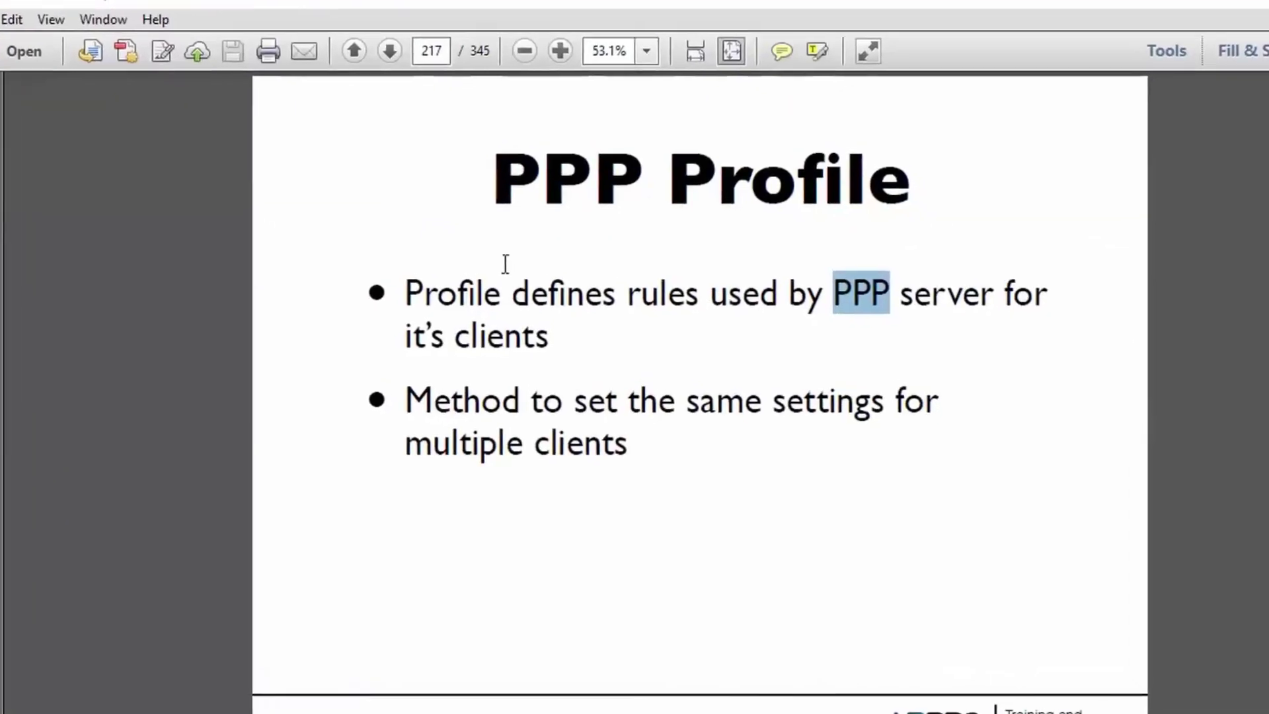
pyautogui.press('pagedown')
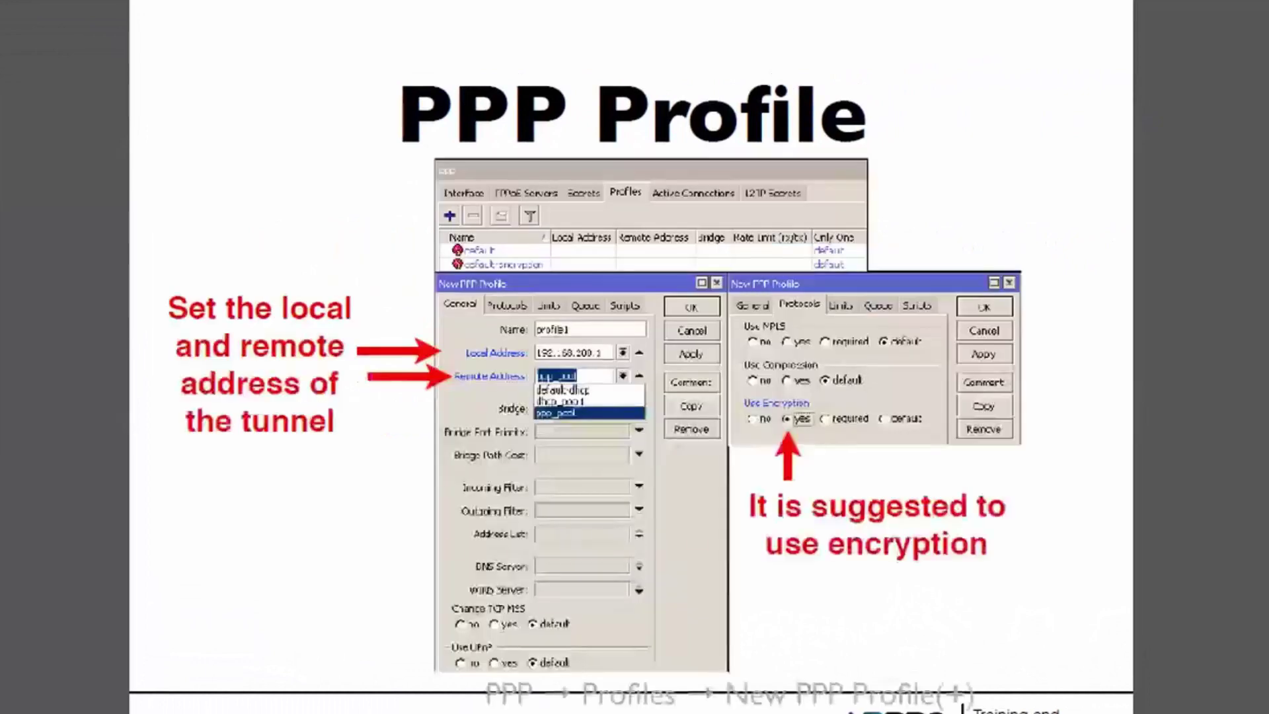